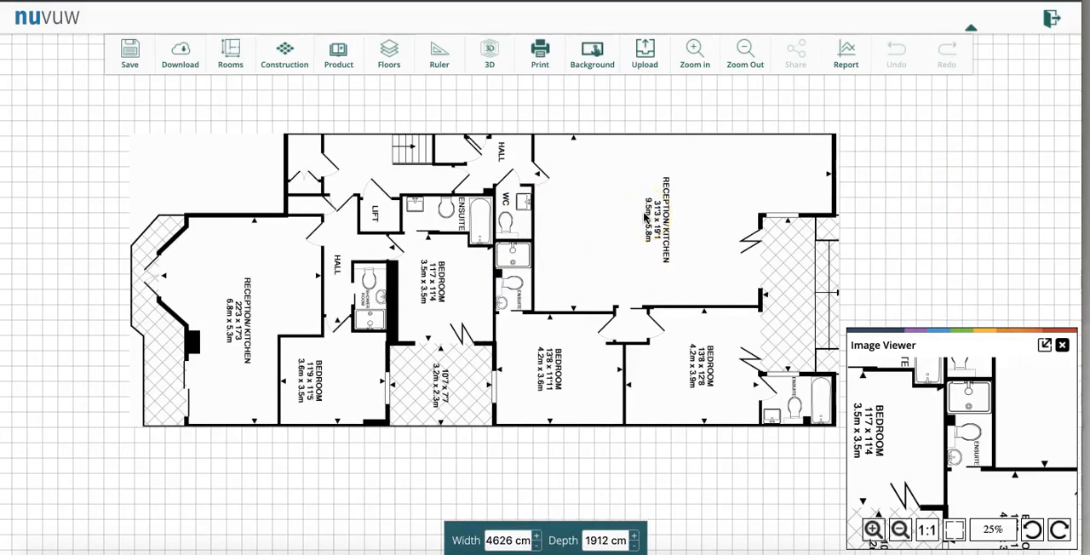
pyautogui.click(221, 57)
pyautogui.click(241, 114)
pyautogui.click(552, 314)
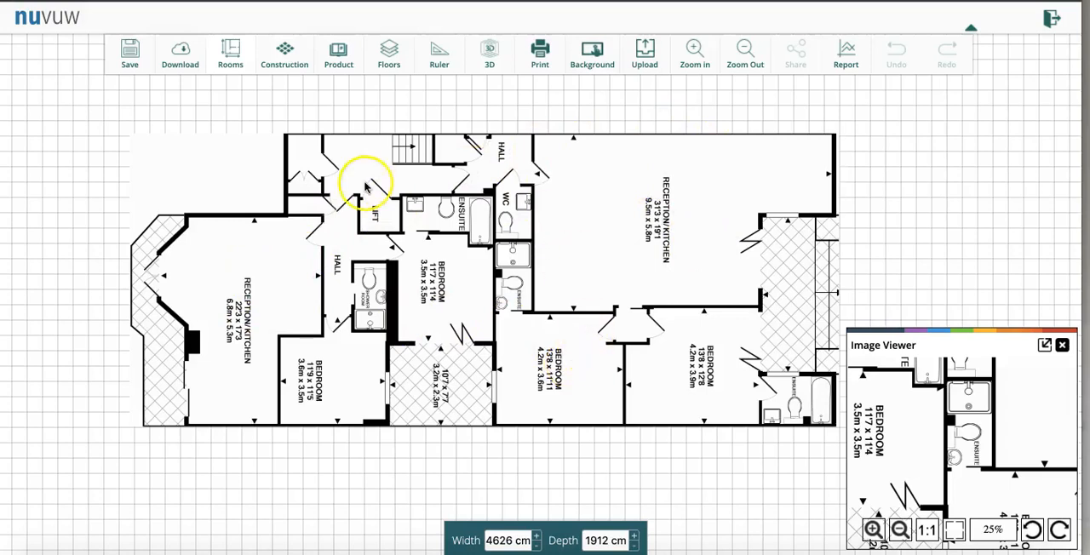
# - Add a square room inside the 9.5m x 5.8m reception/kitchen of the background plan and select its left wall
pyautogui.click(220, 54)
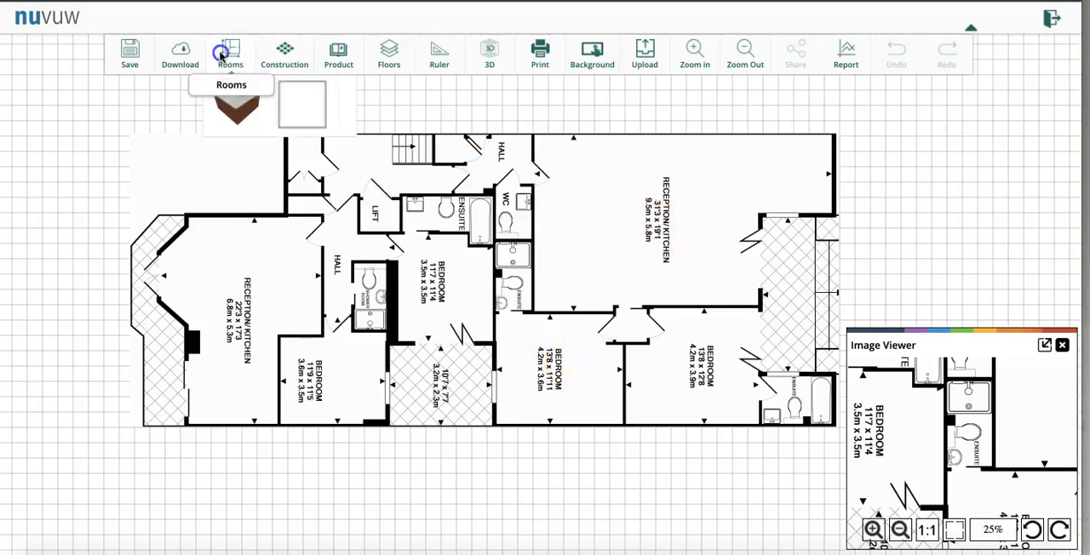
pyautogui.moveTo(241, 104); pyautogui.dragTo(543, 160)
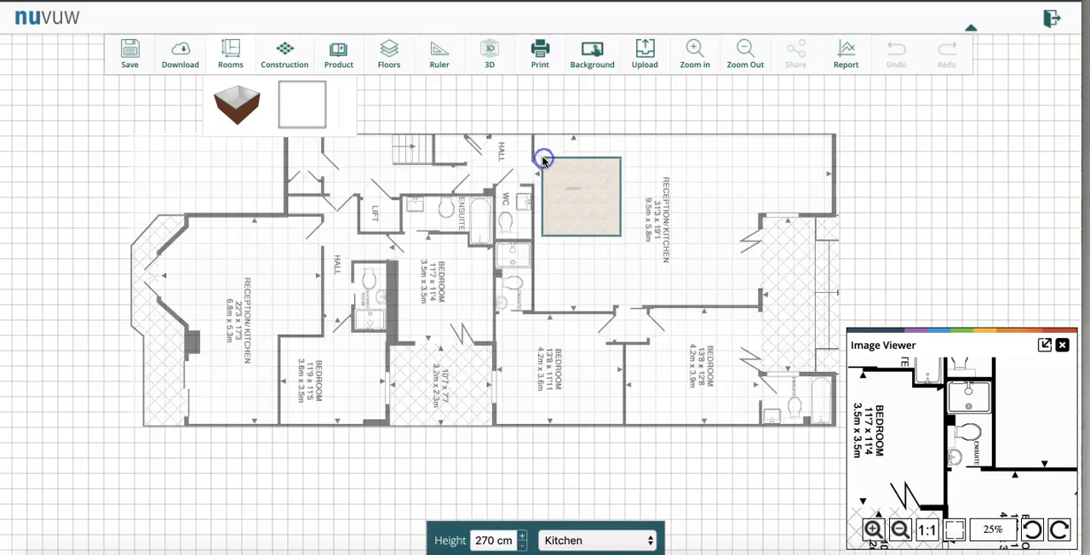
pyautogui.click(579, 183)
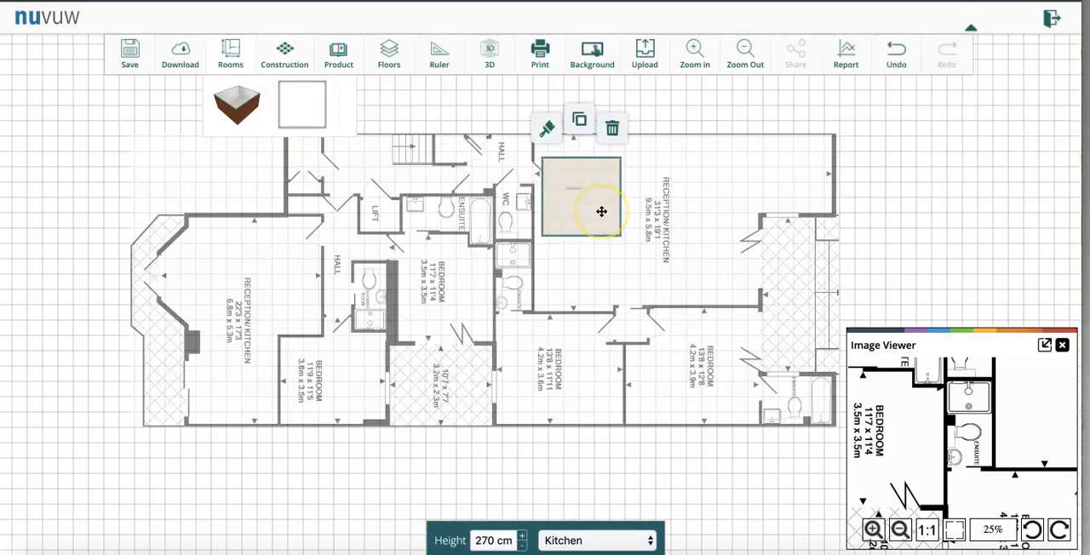
pyautogui.click(543, 197)
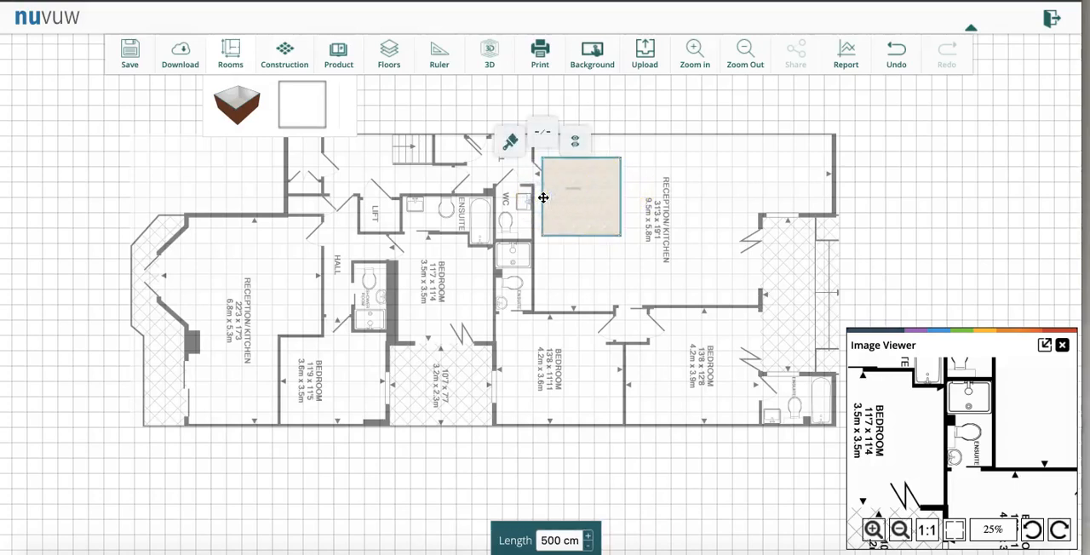
pyautogui.click(543, 198)
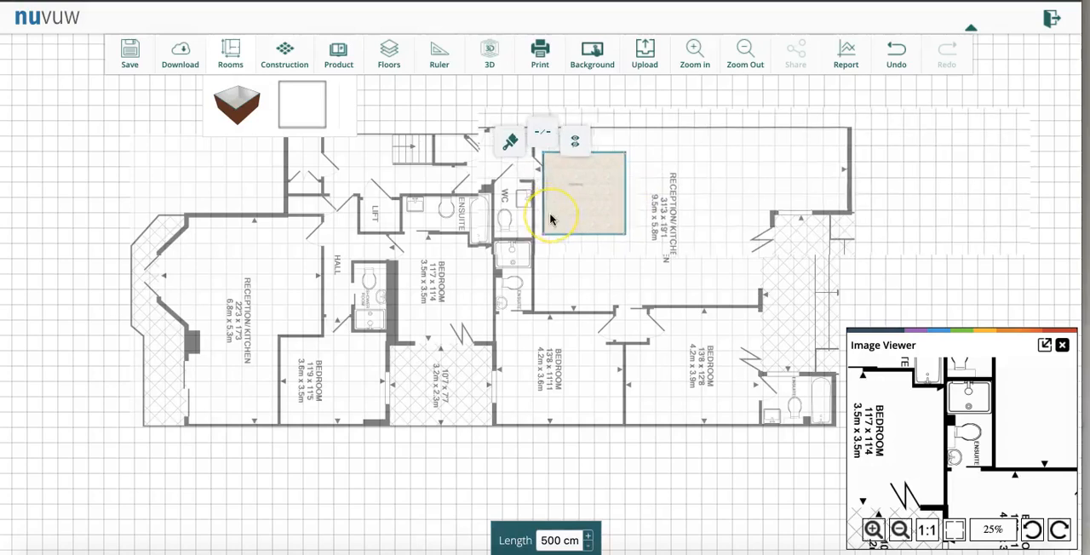
# - Widen the room to about 1297 cm by moving its right wall outward, and set its upper wall's length to 950 cm
pyautogui.scroll(3, 550, 220)
pyautogui.click(578, 247)
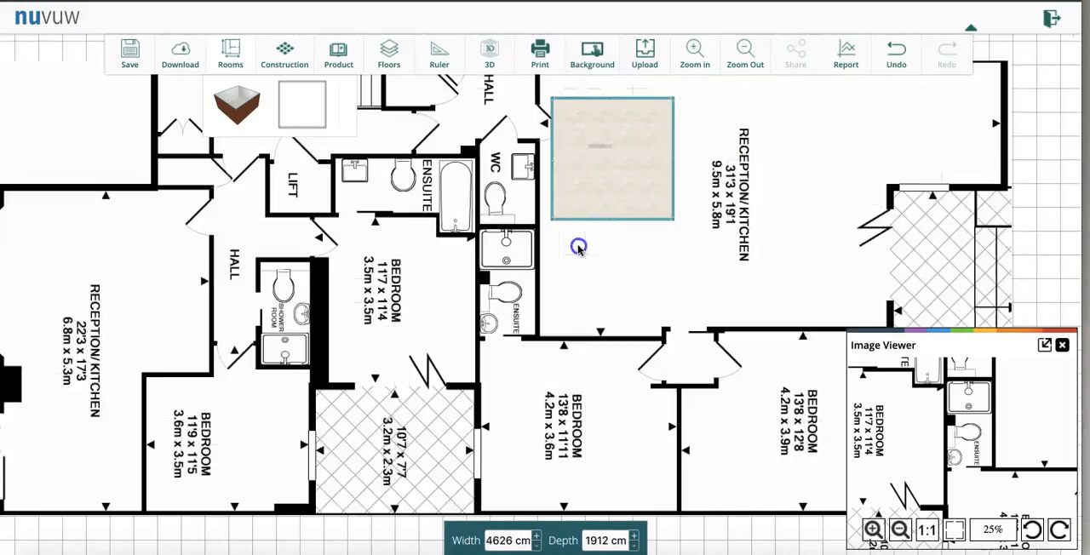
pyautogui.click(552, 182)
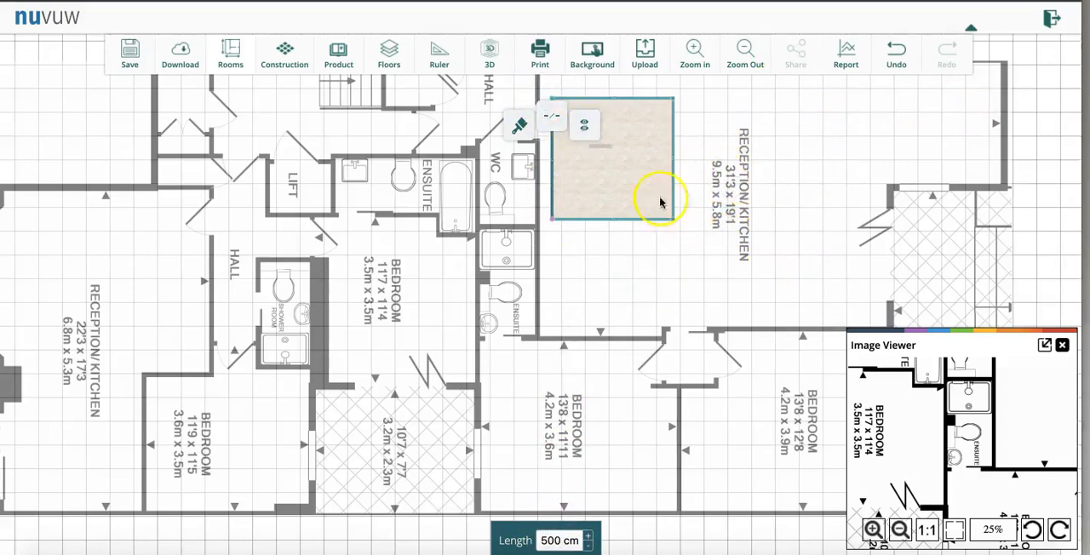
pyautogui.moveTo(674, 160); pyautogui.dragTo(863, 164)
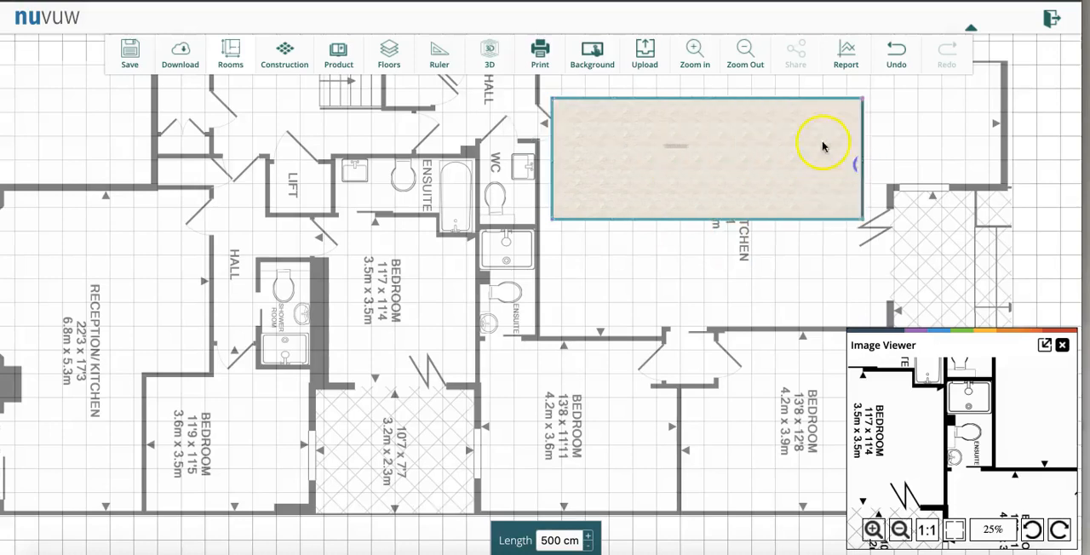
pyautogui.click(741, 98)
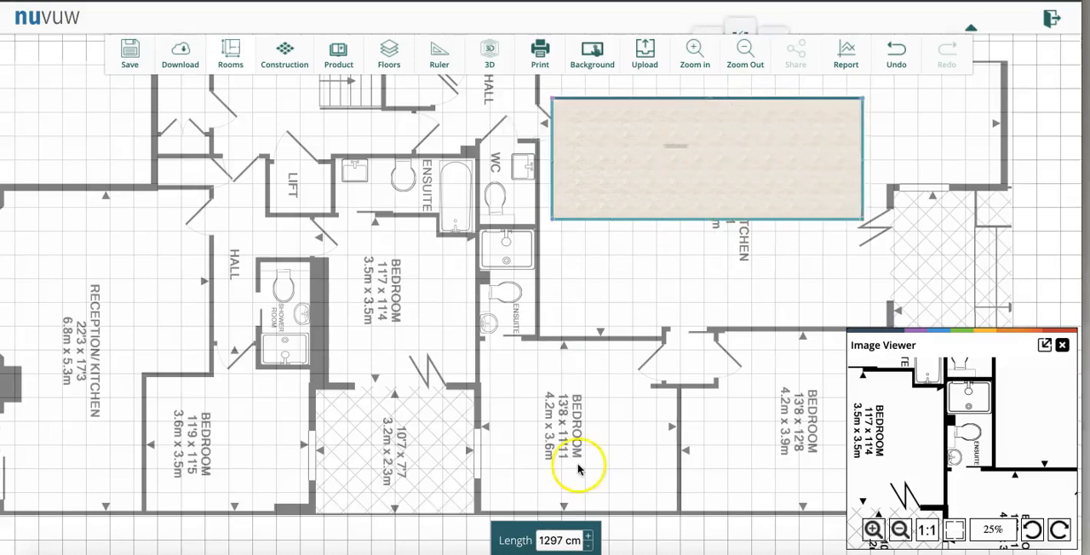
pyautogui.moveTo(551, 534); pyautogui.dragTo(563, 539)
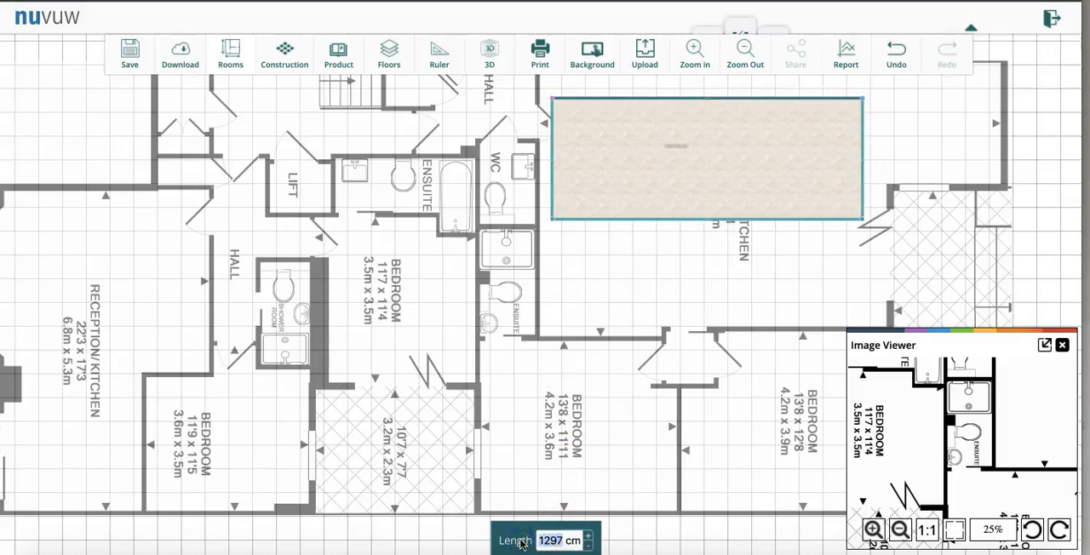
pyautogui.write('950')
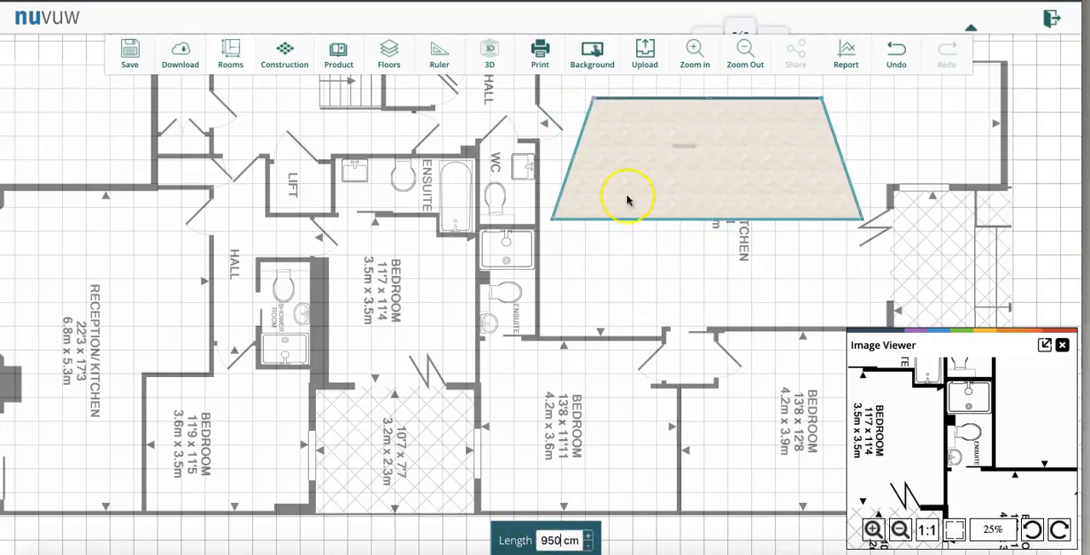
# - Align the room's lower-left corner beneath the upper-left one and set the left wall's length to 580 cm
pyautogui.moveTo(552, 216); pyautogui.dragTo(594, 218)
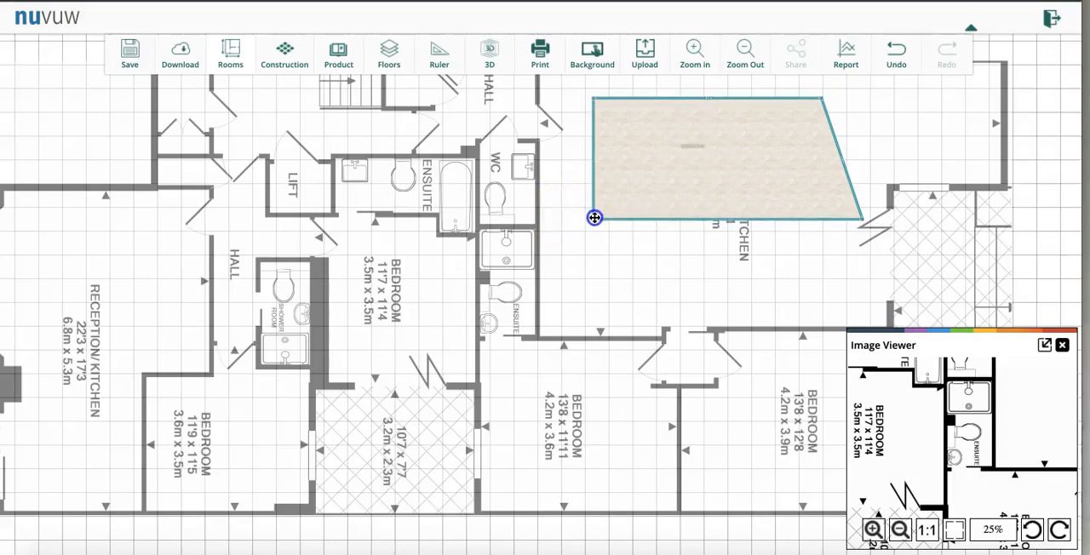
pyautogui.click(592, 171)
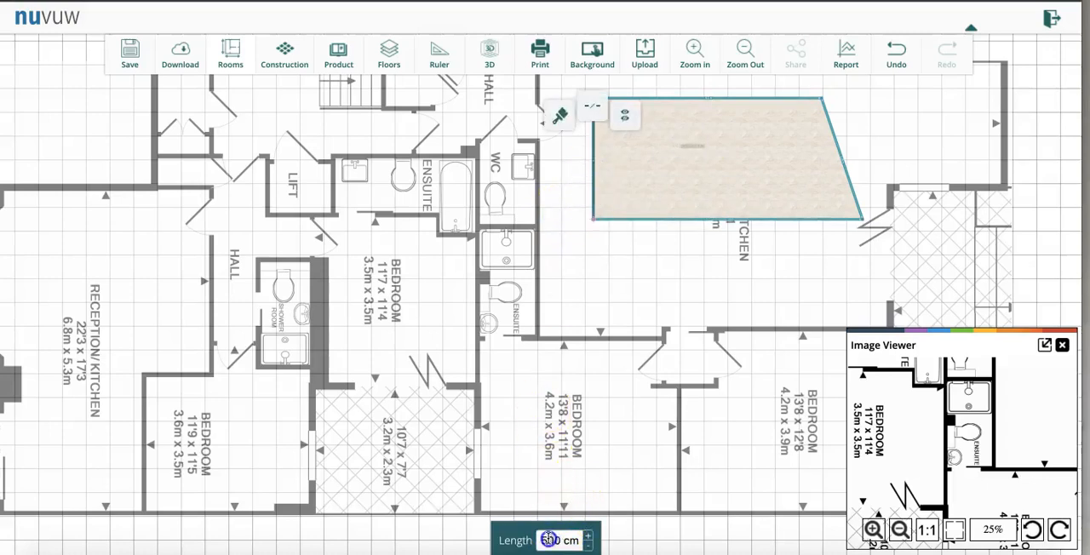
pyautogui.write('8')
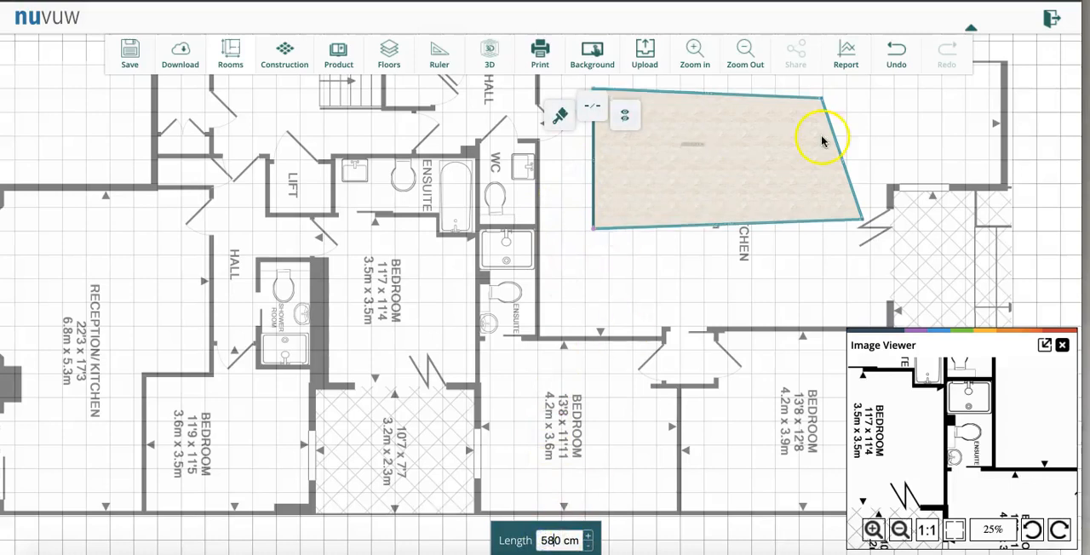
# - Move the room's two right corners to straighten the right wall and make the outline roughly rectangular
pyautogui.click(755, 185)
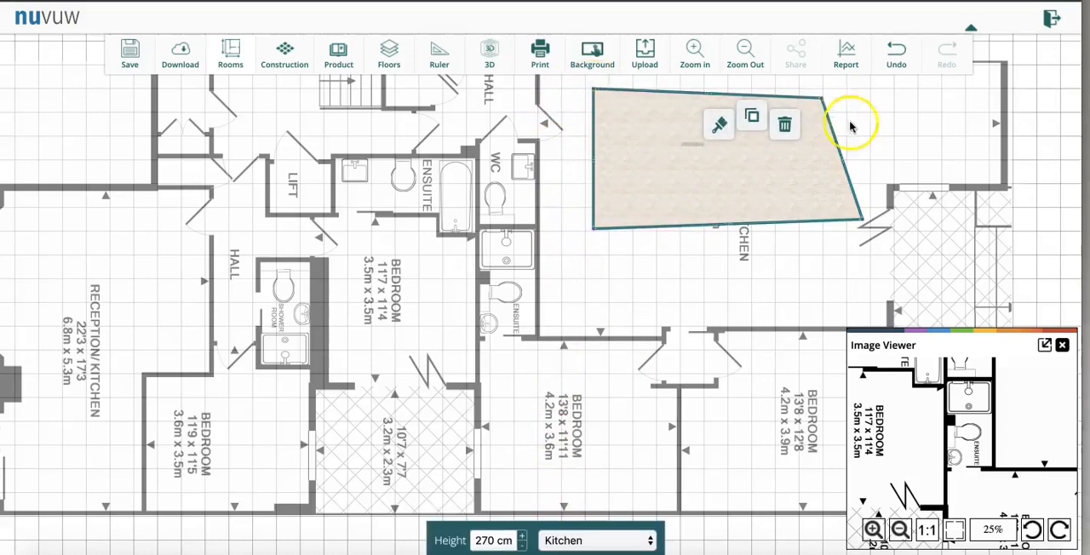
pyautogui.moveTo(819, 99); pyautogui.dragTo(823, 90)
pyautogui.moveTo(863, 218); pyautogui.dragTo(806, 228)
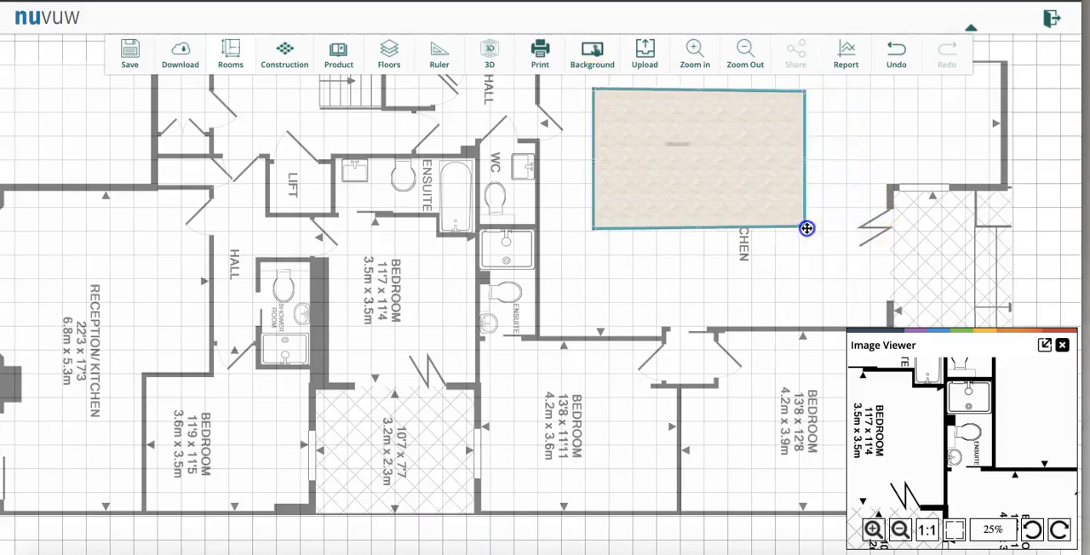
# - Set the length of the straightened room's upper wall to 950 cm
pyautogui.click(727, 89)
pyautogui.click(556, 530)
pyautogui.moveTo(560, 542); pyautogui.dragTo(500, 542)
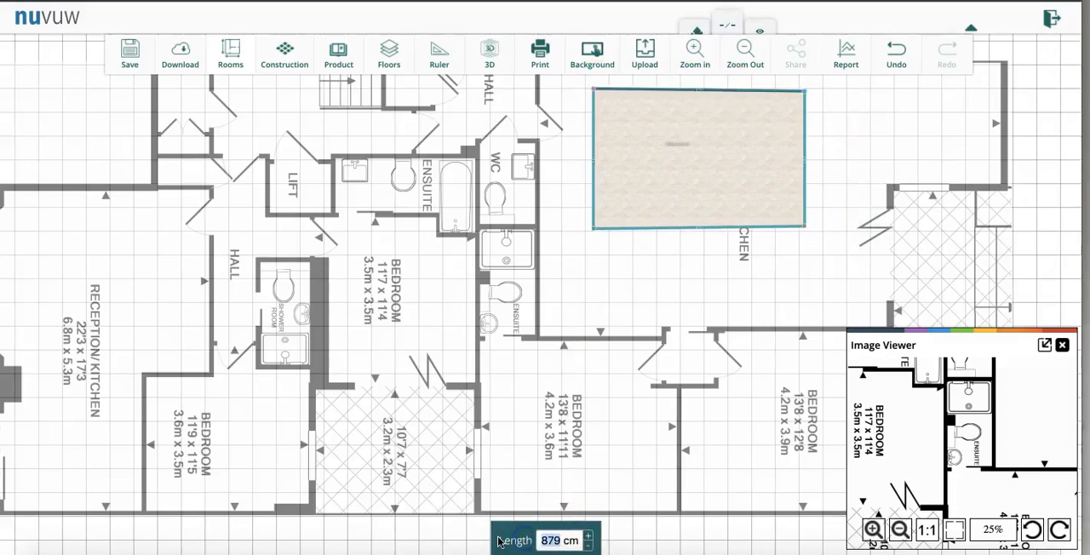
pyautogui.write('950')
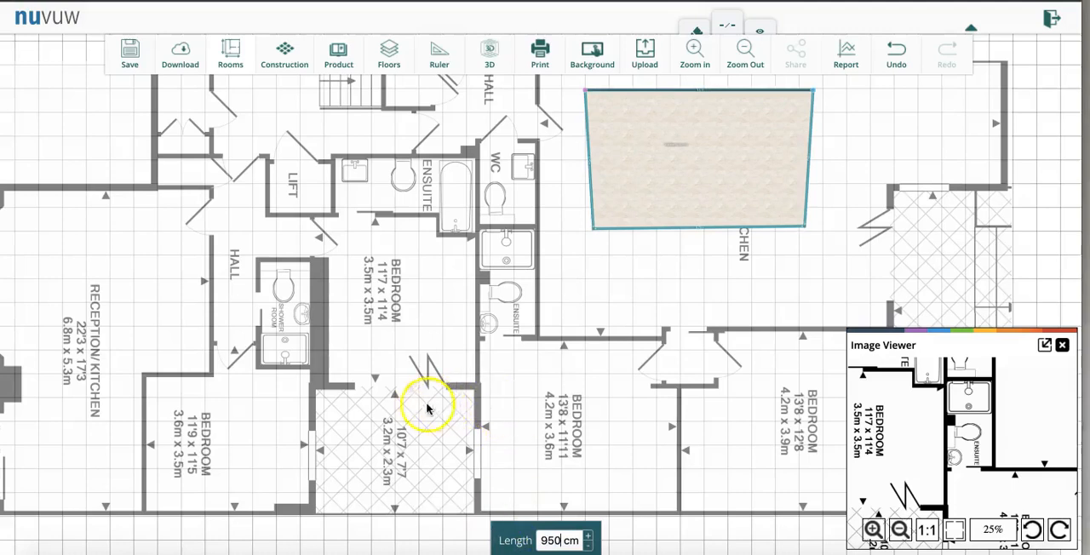
# - Align both lower corners of the room beneath the upper corners and check the upper and left wall lengths
pyautogui.moveTo(593, 229); pyautogui.dragTo(588, 230)
pyautogui.moveTo(805, 226); pyautogui.dragTo(814, 228)
pyautogui.click(766, 189)
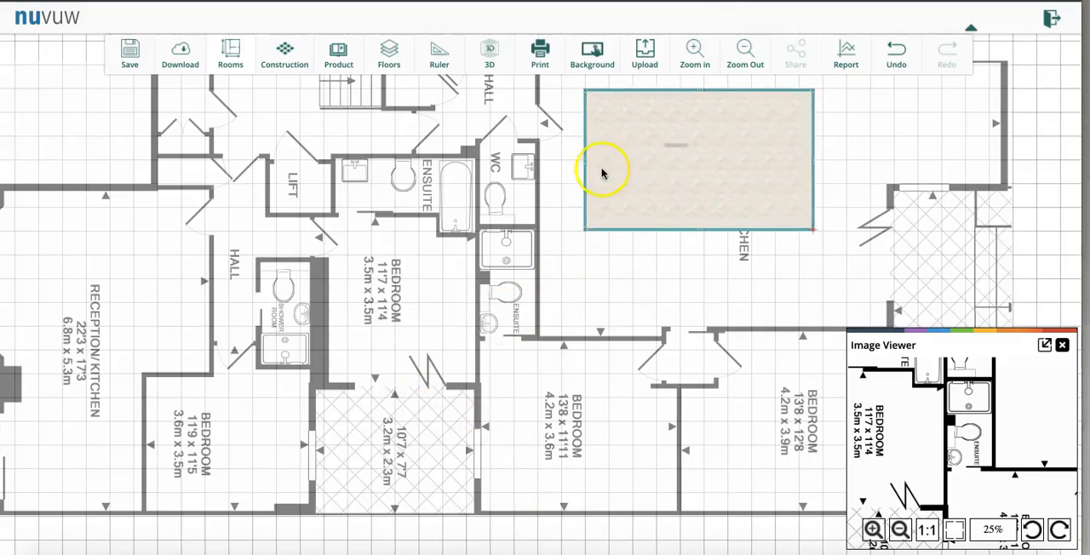
pyautogui.click(687, 92)
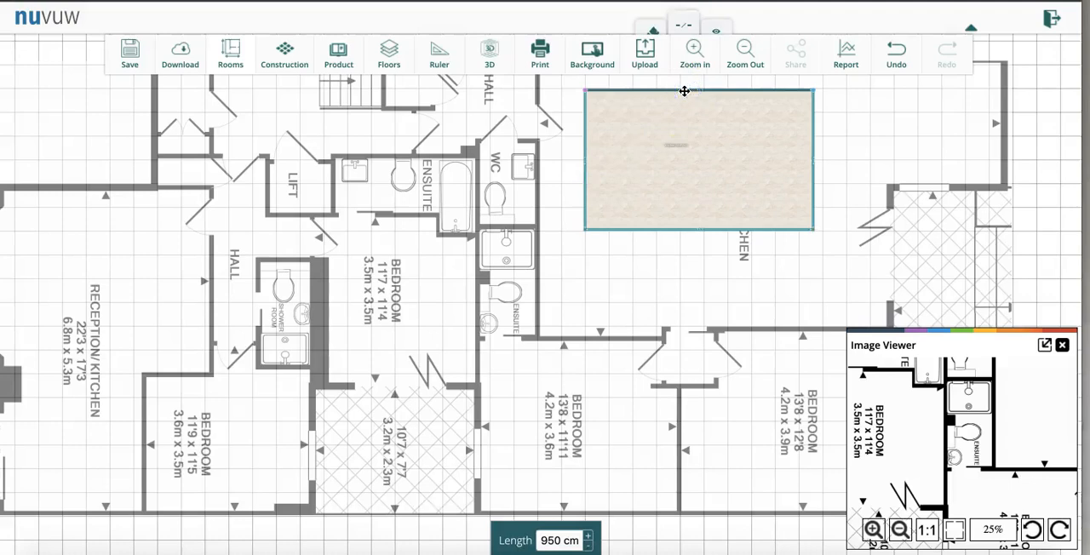
pyautogui.click(586, 170)
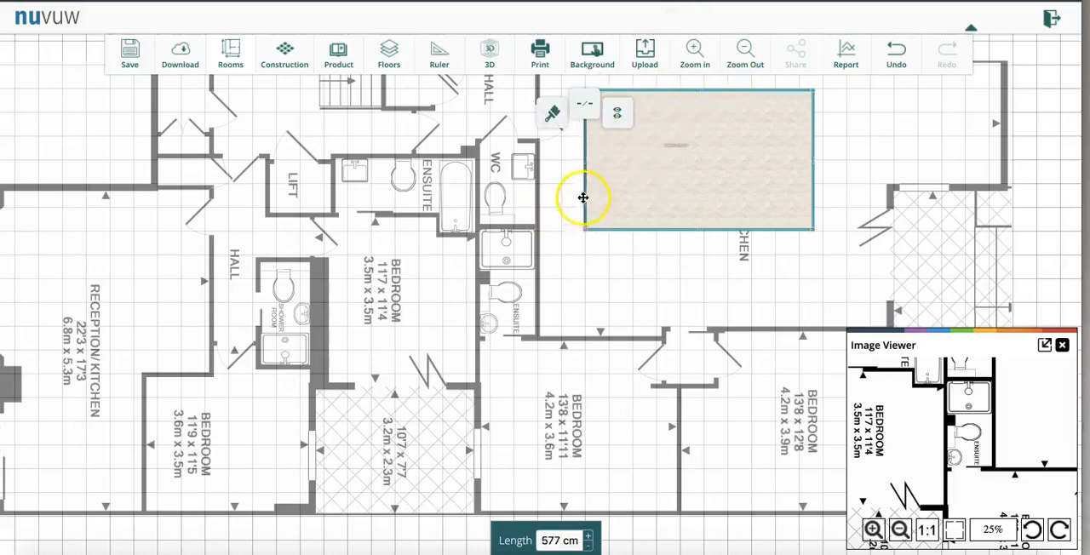
# - Shift the background plan slightly down and move the room against the left wall of the large reception/kitchen
pyautogui.click(610, 310)
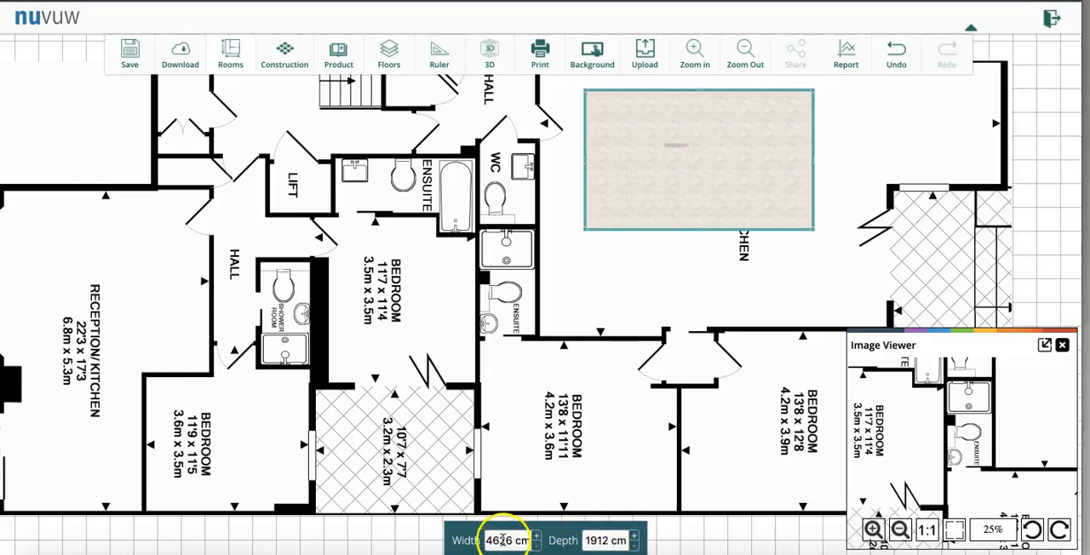
pyautogui.moveTo(571, 371); pyautogui.dragTo(573, 388)
pyautogui.moveTo(677, 172); pyautogui.dragTo(630, 231)
# - Resize the background plan to a width of 2226 cm and a depth of 912 cm
pyautogui.click(586, 435)
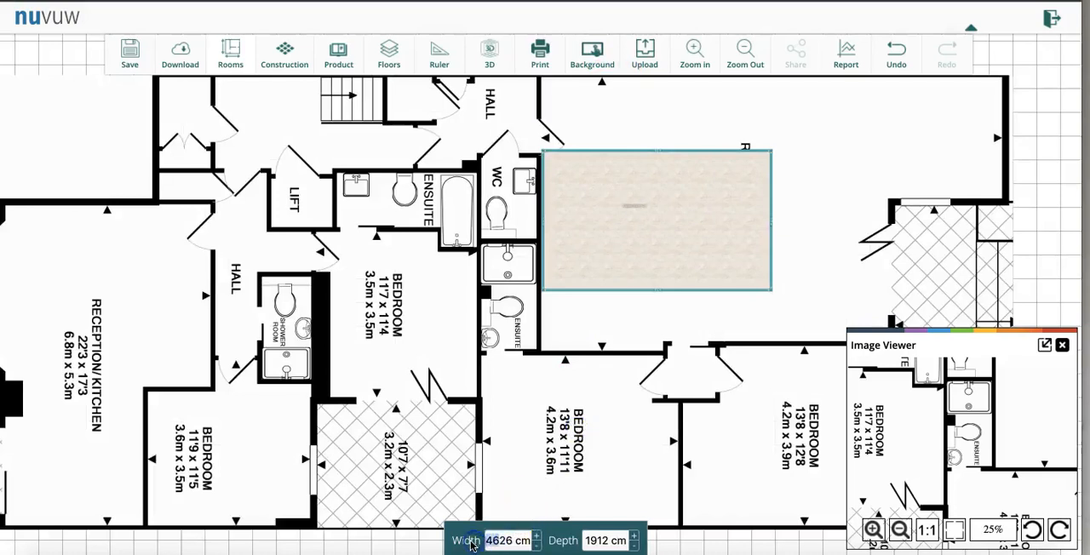
pyautogui.write('22')
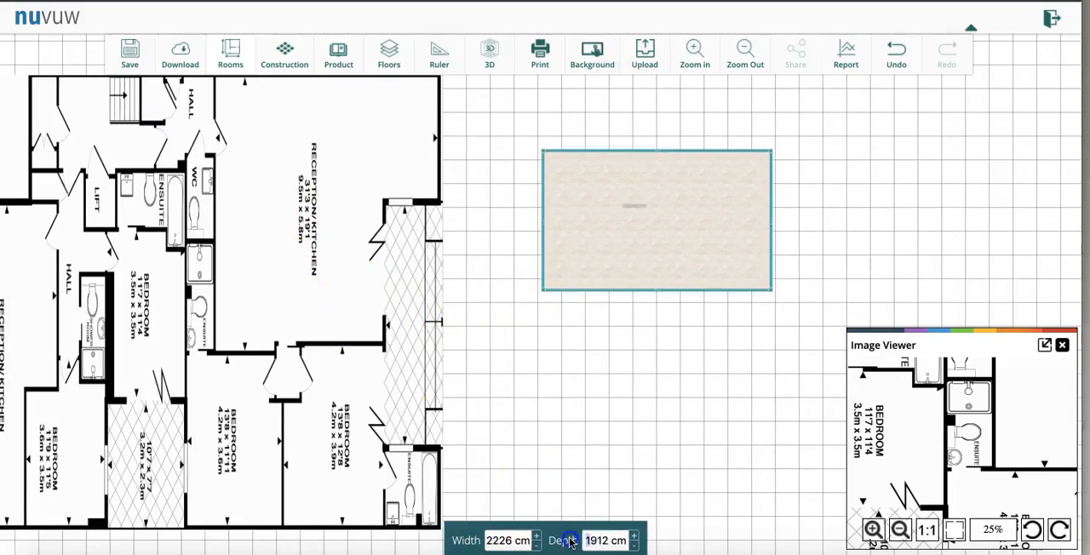
pyautogui.press('BackSpace')
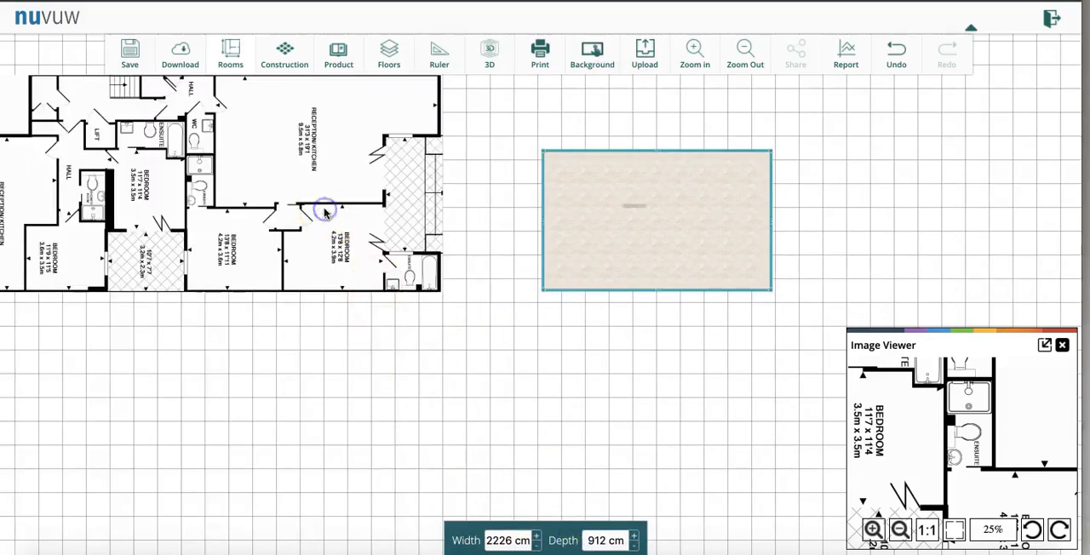
# - Move the resized background plan so its large reception/kitchen lies beneath the drawn room
pyautogui.moveTo(325, 211); pyautogui.dragTo(623, 276)
pyautogui.scroll(3, 913, 207)
pyautogui.click(912, 209)
pyautogui.scroll(2, 912, 209)
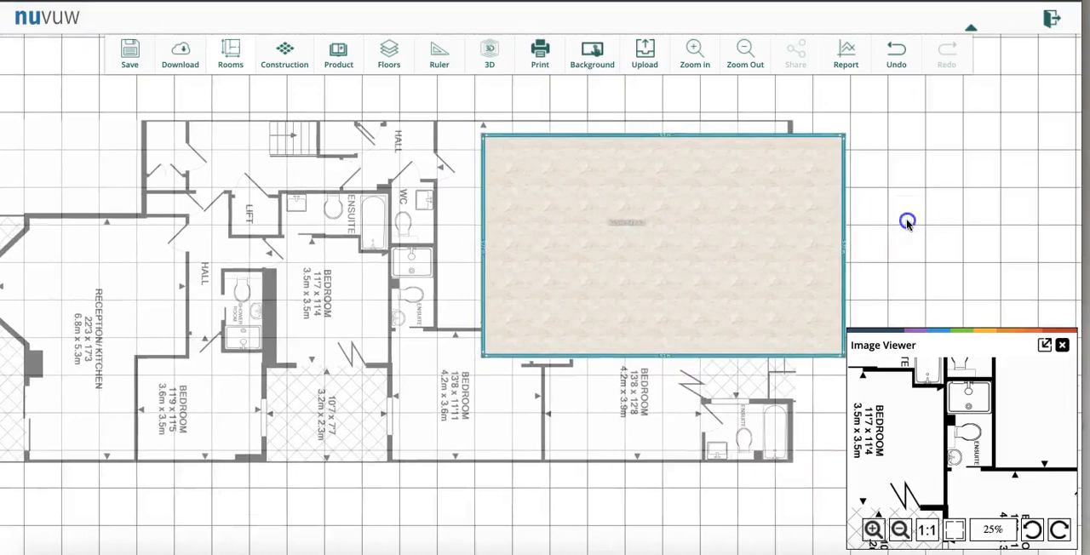
# - Move the room so its left wall lines up with the reception/kitchen's left wall on the plan
pyautogui.click(710, 234)
pyautogui.moveTo(711, 233); pyautogui.dragTo(663, 230)
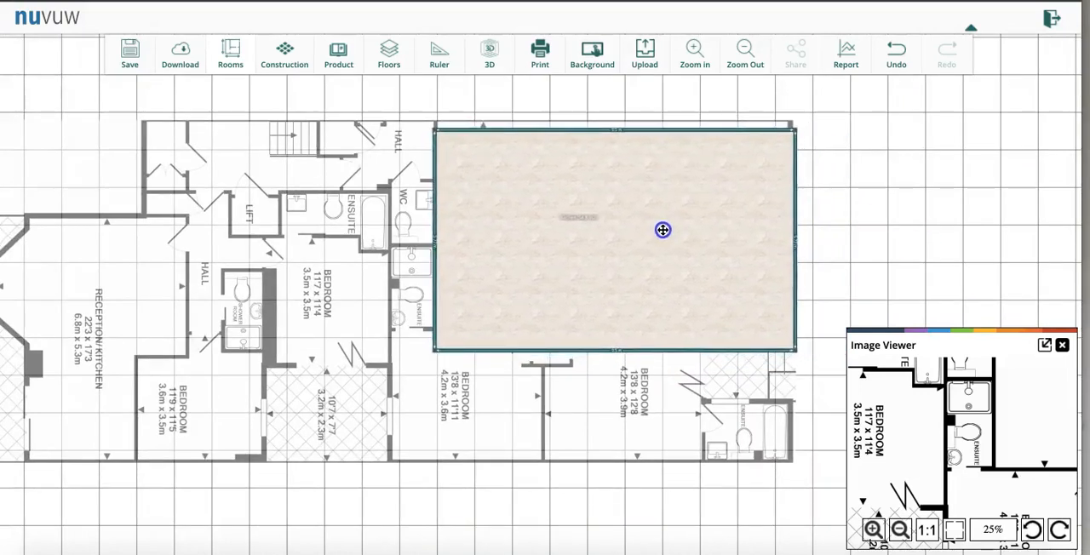
pyautogui.moveTo(685, 176)
pyautogui.mouseDown()
pyautogui.moveTo(684, 165)
pyautogui.moveTo(687, 176)
pyautogui.mouseUp()
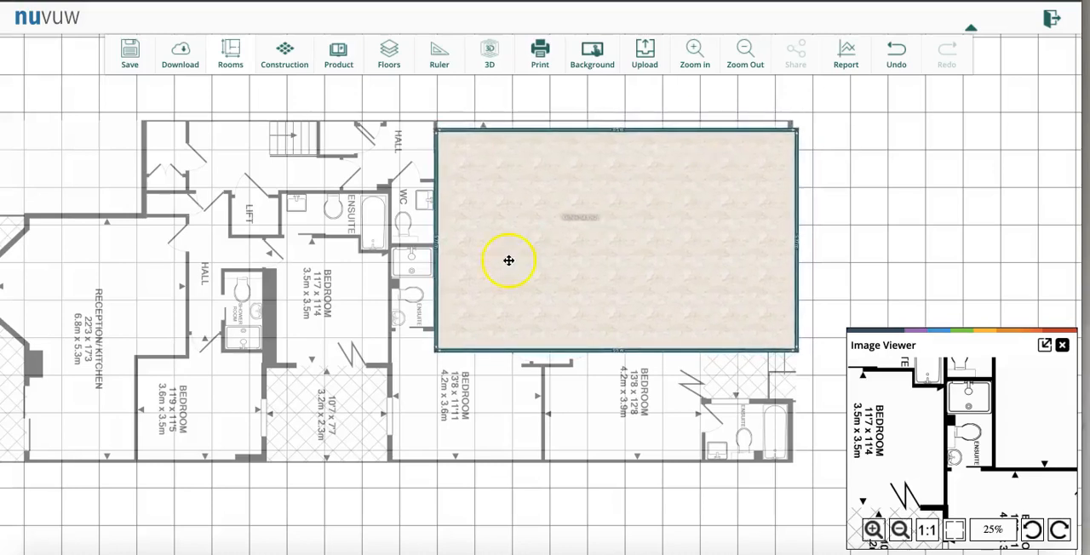
# - Set the background plan's width to 2270 cm and reposition the room over the enlarged reception/kitchen, matching its upper edge
pyautogui.click(390, 323)
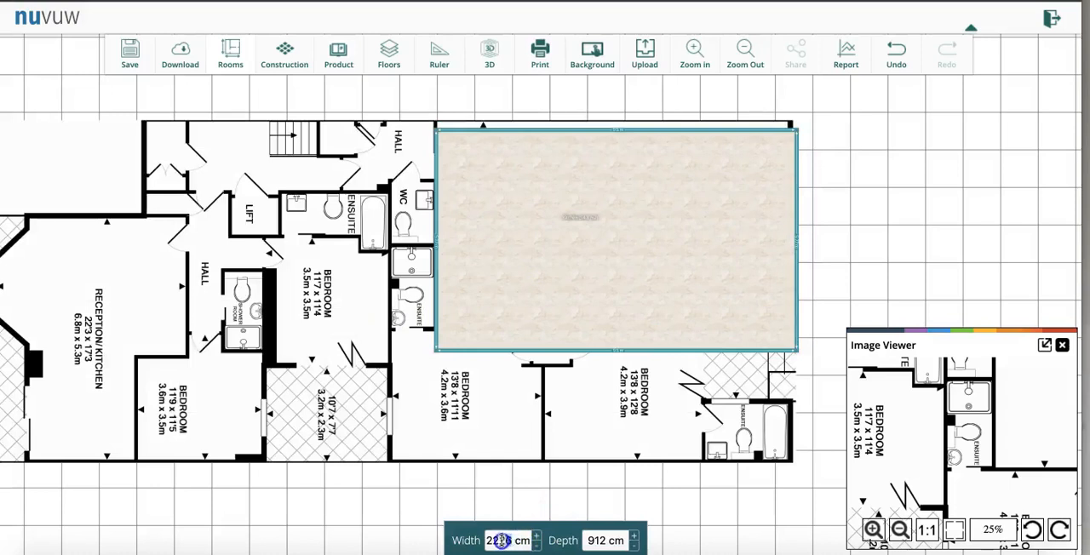
pyautogui.write('0')
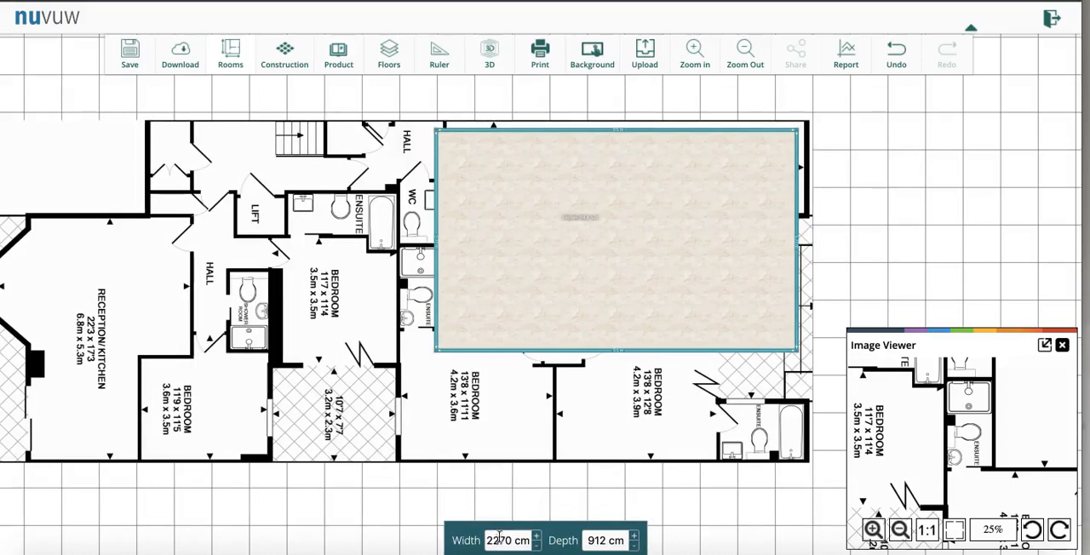
pyautogui.click(603, 302)
pyautogui.moveTo(608, 277)
pyautogui.mouseDown()
pyautogui.moveTo(640, 275)
pyautogui.moveTo(616, 275)
pyautogui.moveTo(627, 273)
pyautogui.mouseUp()
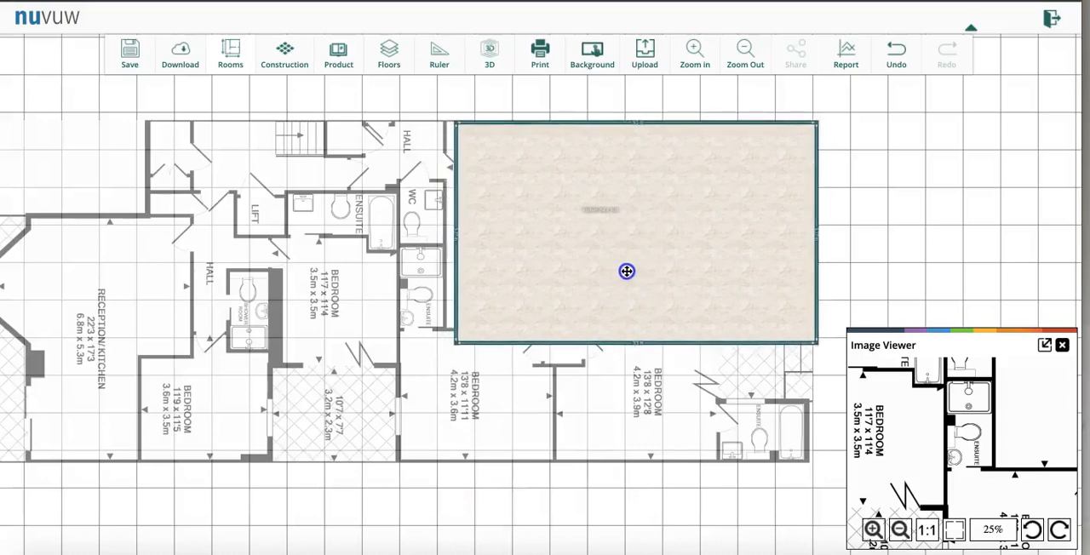
# - Set the room's left wall to 580 cm and move the room against the reception/kitchen's left wall
pyautogui.click(453, 312)
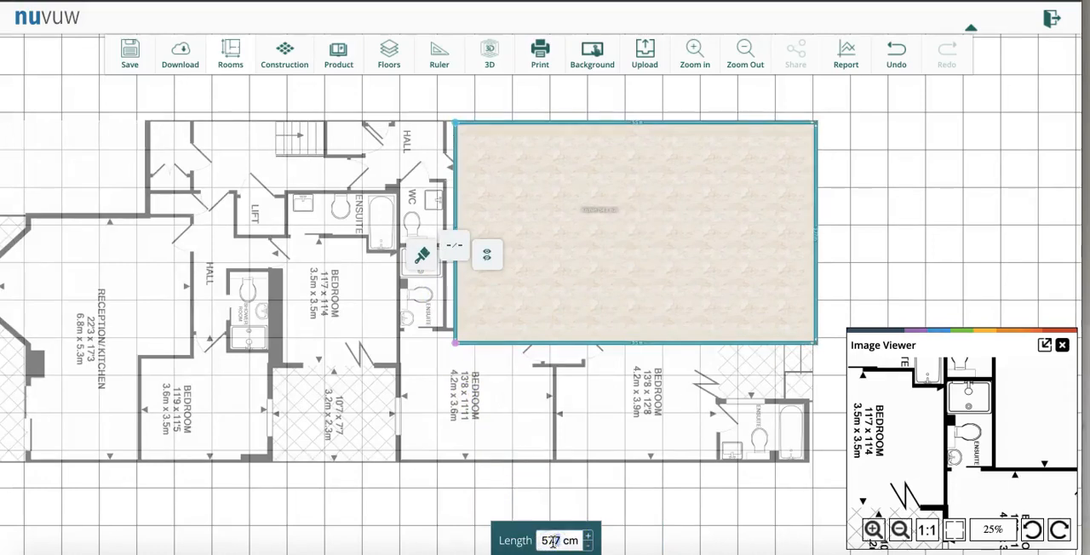
pyautogui.write('580')
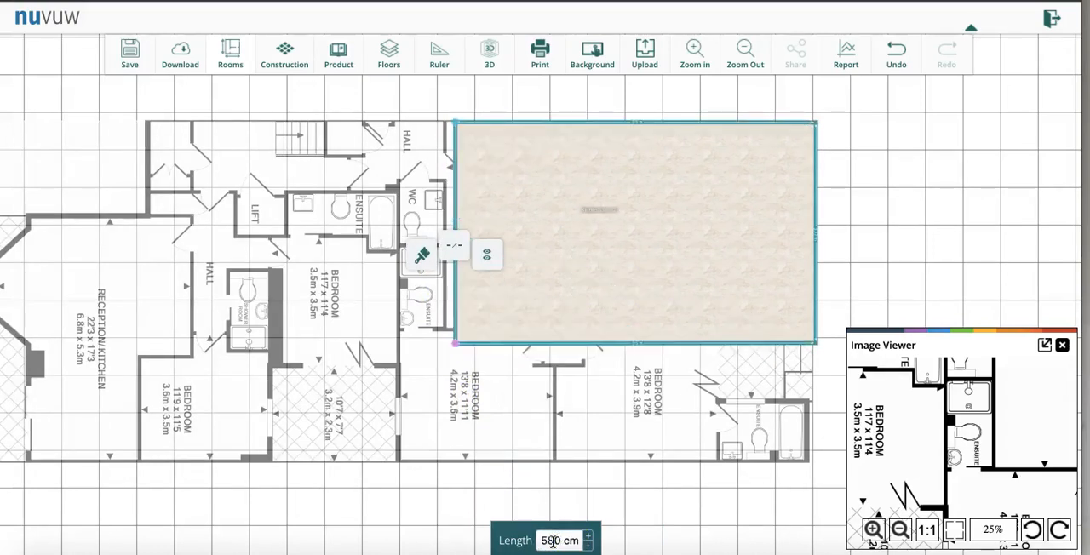
pyautogui.click(657, 301)
pyautogui.moveTo(600, 300); pyautogui.dragTo(545, 293)
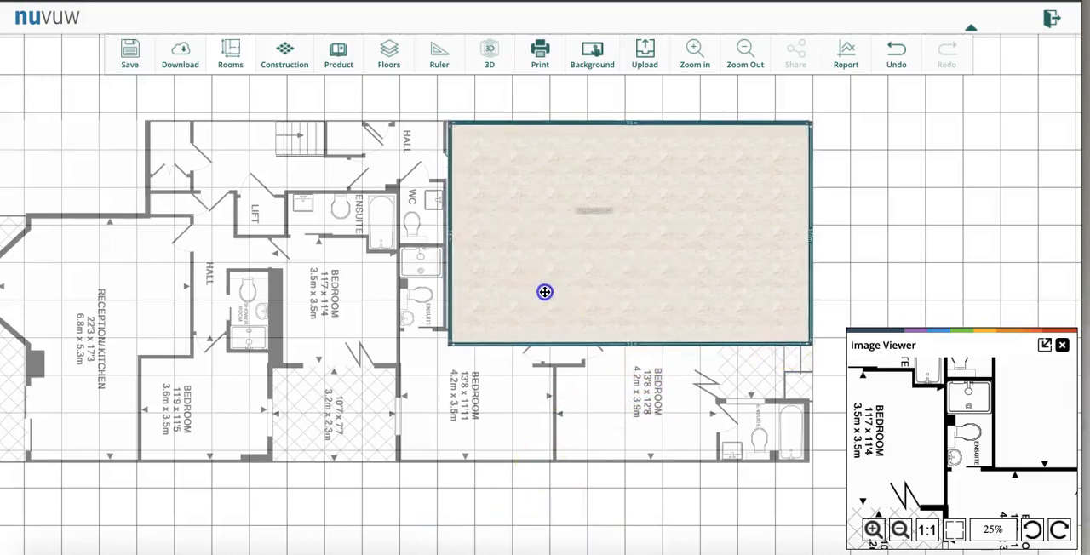
# - Set the background plan's depth to 970 cm and nudge the room toward the reception/kitchen's upper-left corner
pyautogui.click(402, 333)
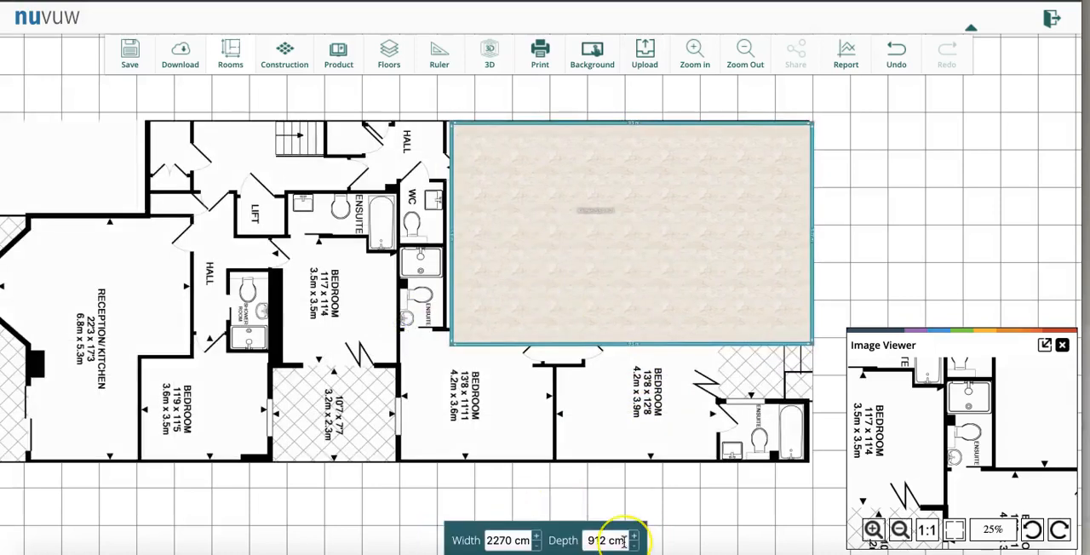
pyautogui.click(605, 539)
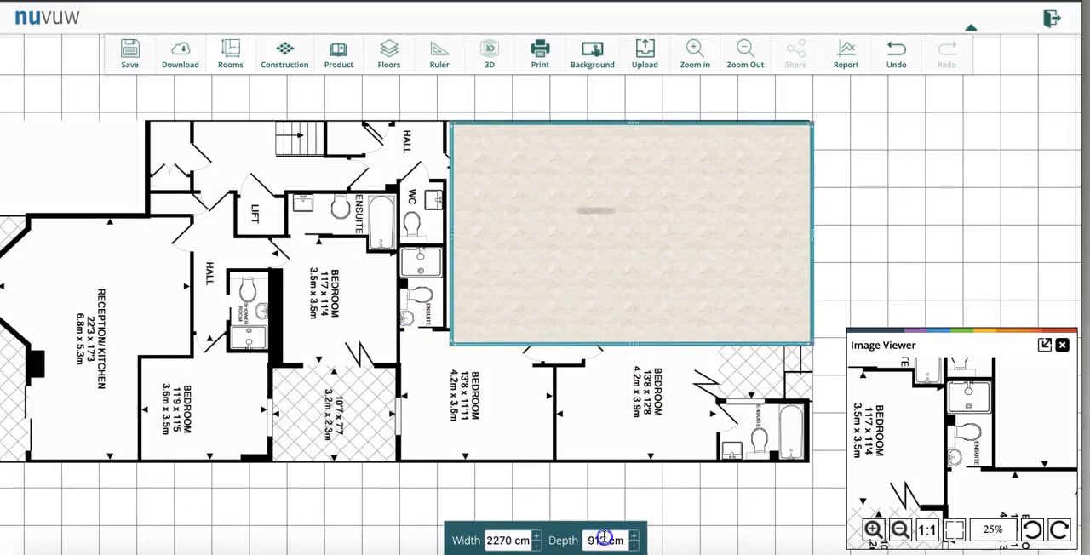
pyautogui.write('970')
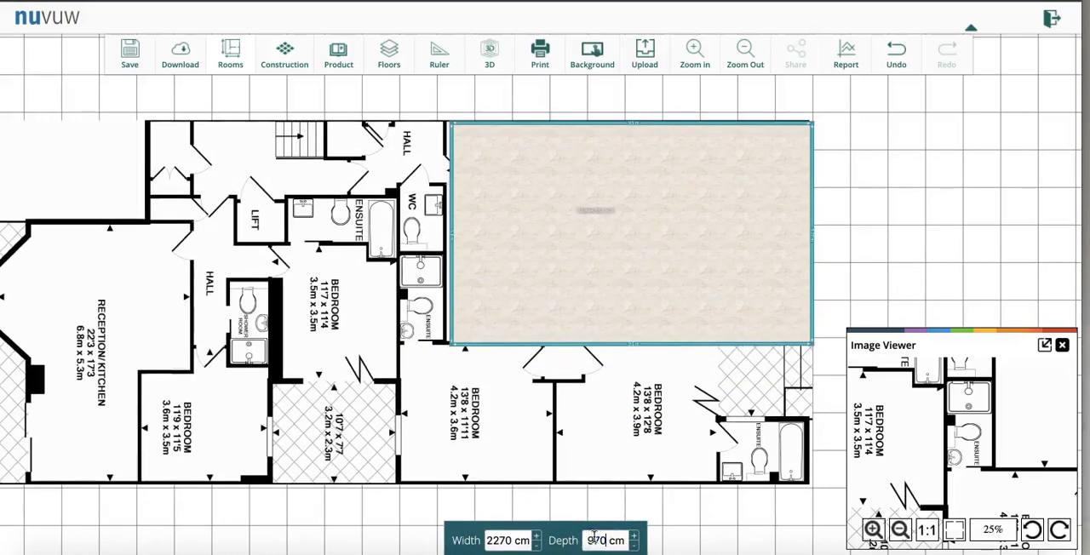
pyautogui.click(672, 284)
pyautogui.moveTo(662, 275)
pyautogui.mouseDown()
pyautogui.moveTo(706, 280)
pyautogui.moveTo(659, 280)
pyautogui.moveTo(670, 279)
pyautogui.mouseUp()
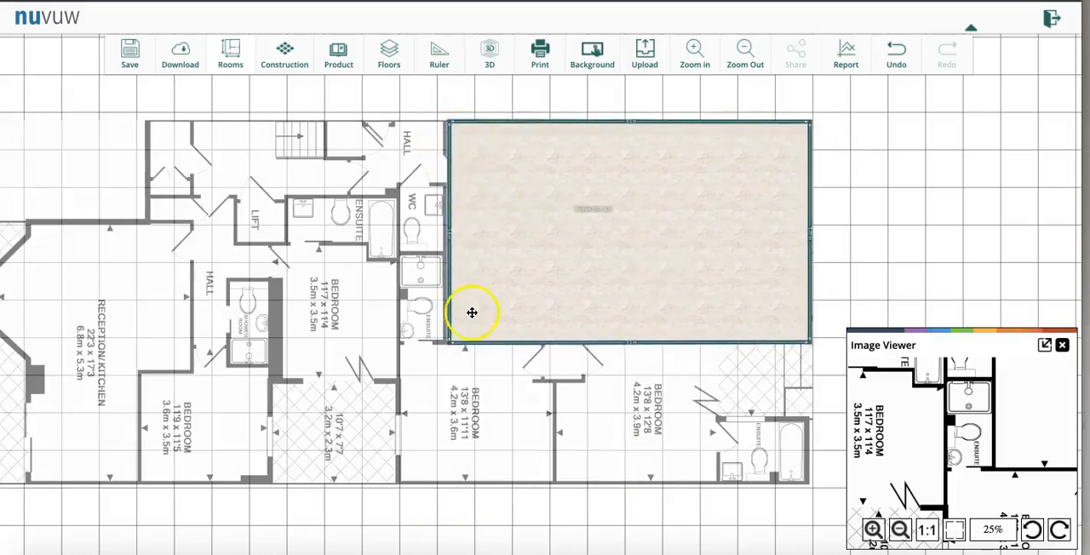
# - Move the room aside to uncover the plan, and place it back exactly over the large reception/kitchen
pyautogui.click(615, 128)
pyautogui.moveTo(615, 185); pyautogui.dragTo(418, 311)
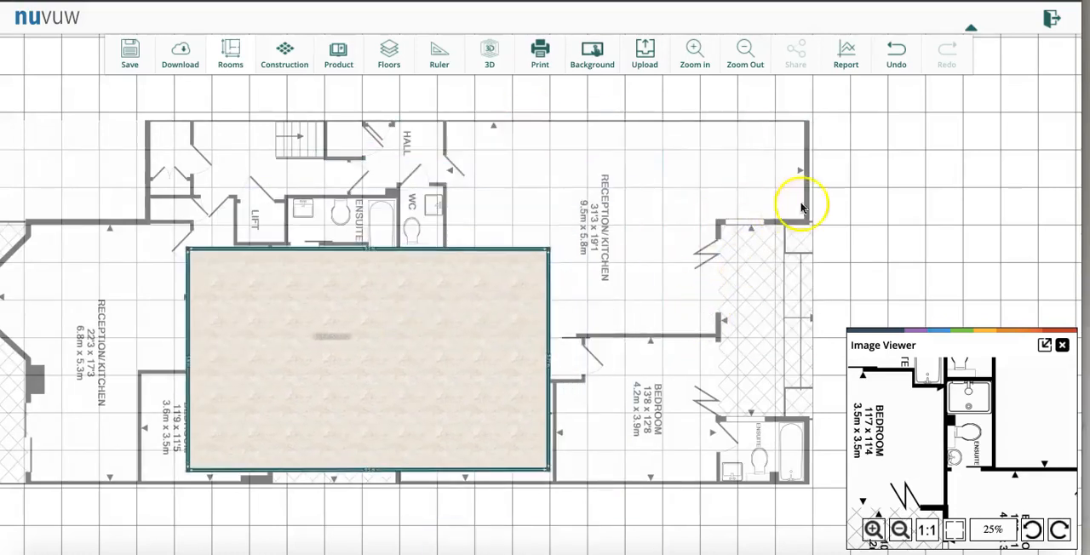
pyautogui.click(459, 368)
pyautogui.moveTo(459, 368); pyautogui.dragTo(719, 242)
# - Split the room's right wall and its lower wall at their midpoints
pyautogui.click(808, 235)
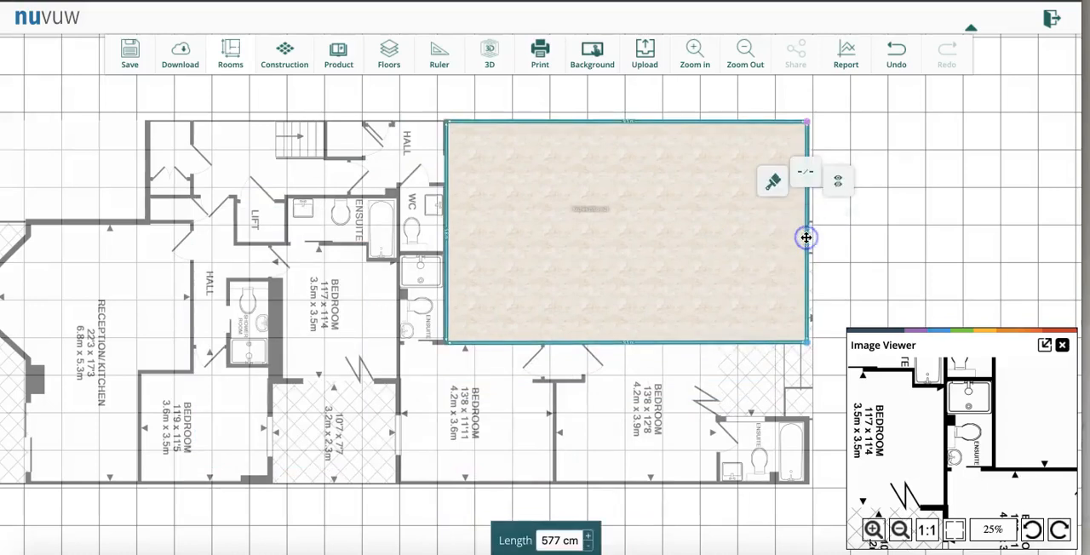
pyautogui.click(809, 181)
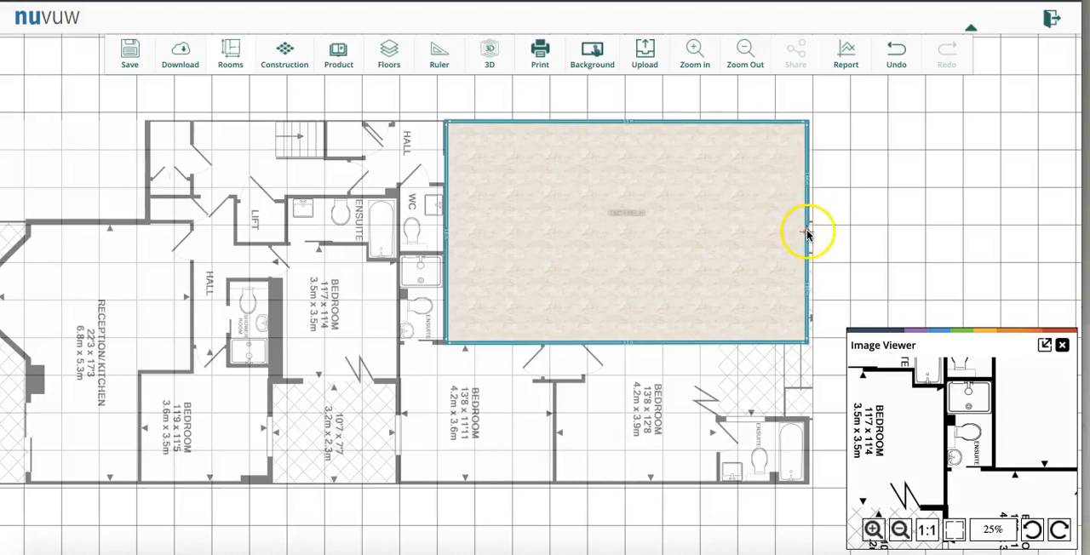
pyautogui.click(706, 342)
pyautogui.click(701, 280)
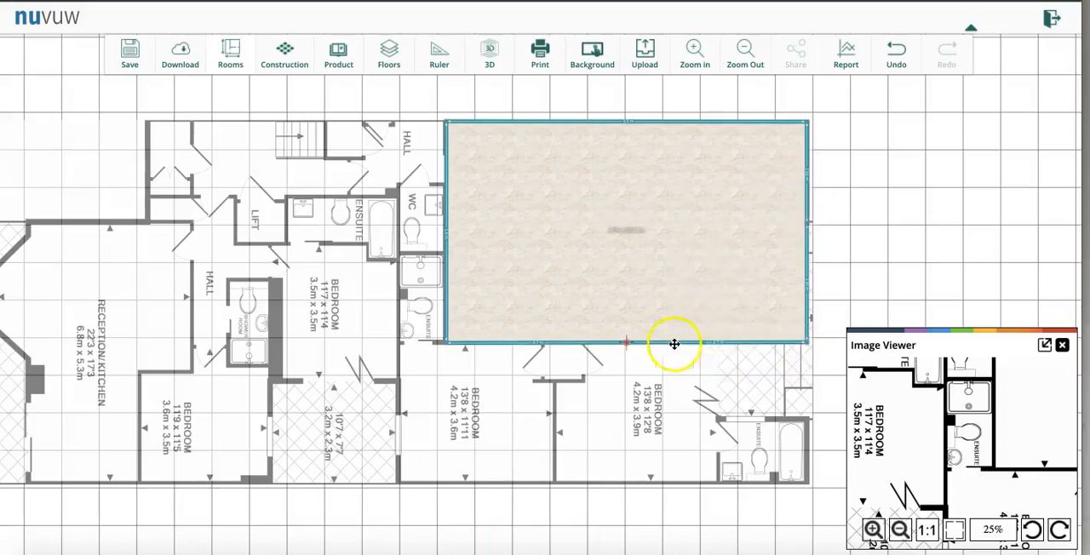
# - Move the lower-right corner and the lower wall's split point to form an L-shaped room around the hatched terrace
pyautogui.moveTo(807, 341); pyautogui.dragTo(721, 224)
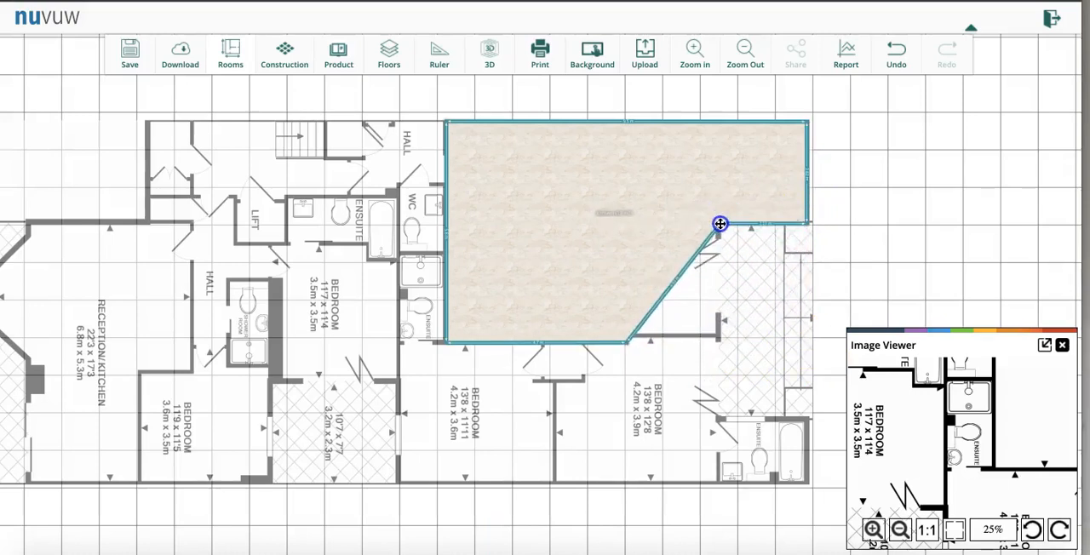
pyautogui.click(610, 341)
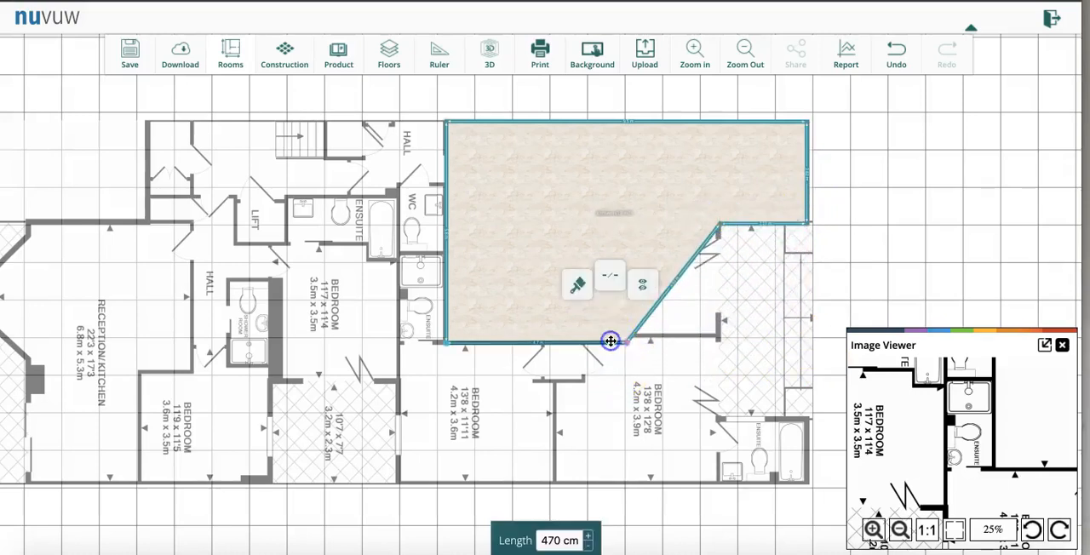
pyautogui.moveTo(630, 343); pyautogui.dragTo(718, 341)
pyautogui.click(660, 308)
pyautogui.click(926, 212)
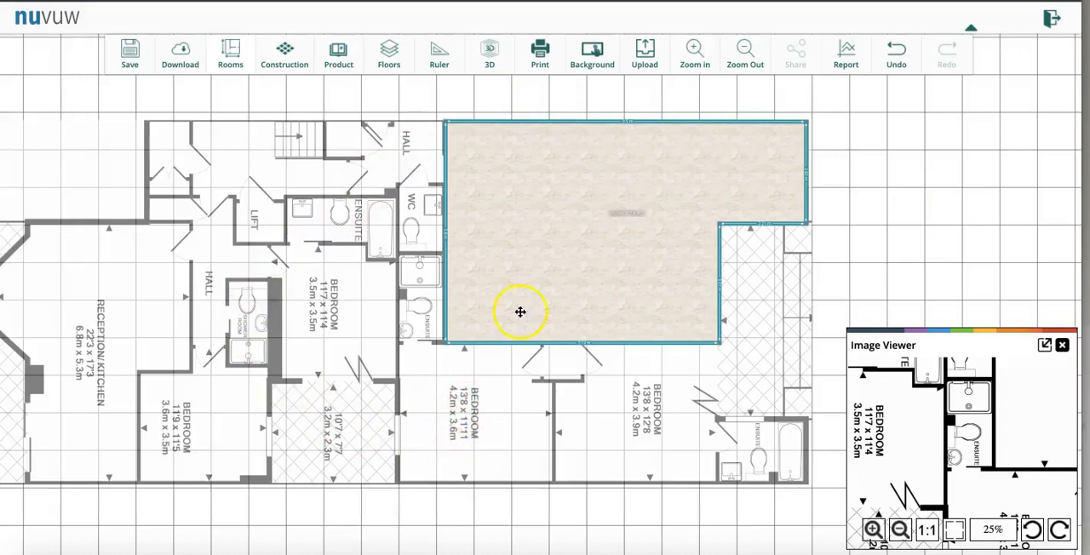
# - Add a second room below the reception/kitchen and resize it to about 400 x 363 cm over the 4.2m x 3.6m bedroom
pyautogui.click(231, 48)
pyautogui.moveTo(237, 109); pyautogui.dragTo(247, 345)
pyautogui.moveTo(280, 406); pyautogui.dragTo(440, 423)
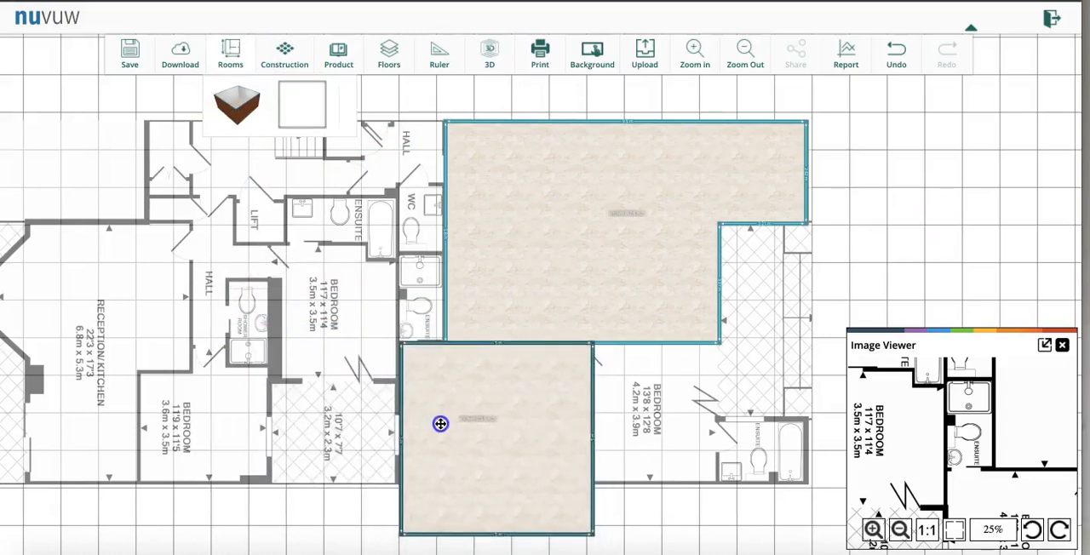
pyautogui.moveTo(476, 535); pyautogui.dragTo(477, 482)
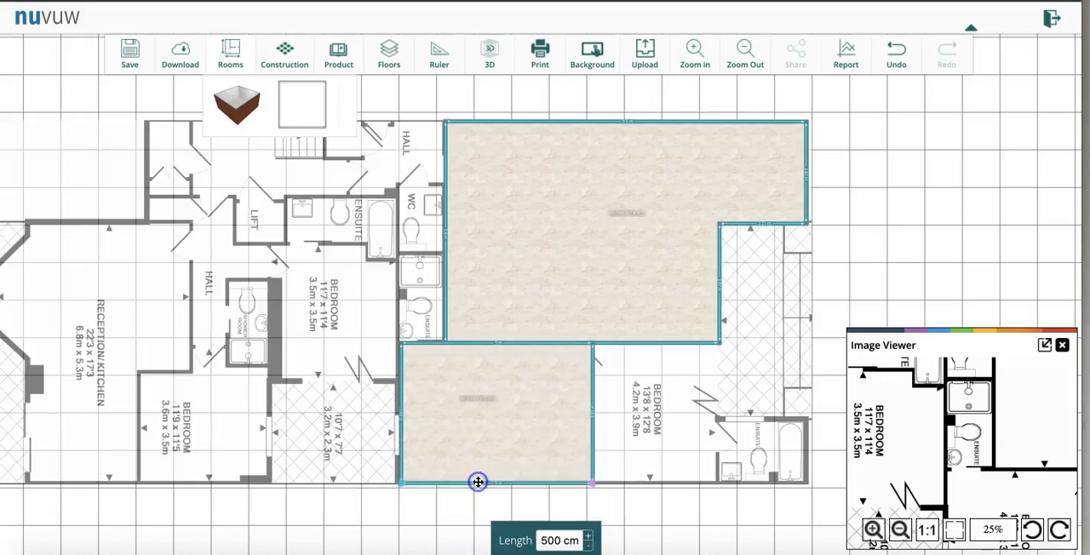
pyautogui.moveTo(594, 408); pyautogui.dragTo(550, 418)
# - Compare the second room with the neighbouring 4.2m x 3.9m bedroom, return it to the 4.2m x 3.6m bedroom and check its wall lengths
pyautogui.click(523, 416)
pyautogui.click(428, 423)
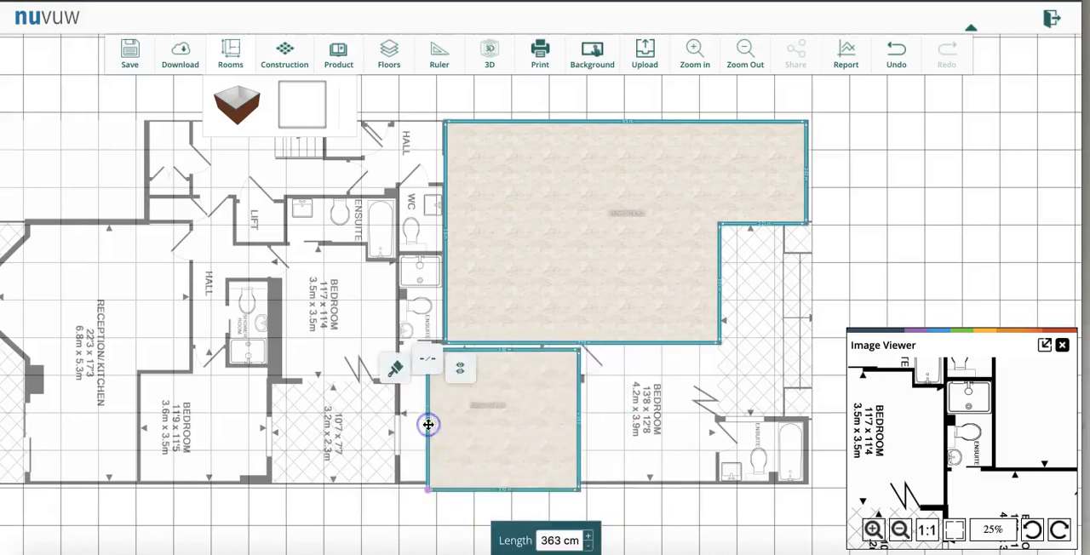
pyautogui.click(467, 421)
pyautogui.moveTo(465, 418); pyautogui.dragTo(611, 418)
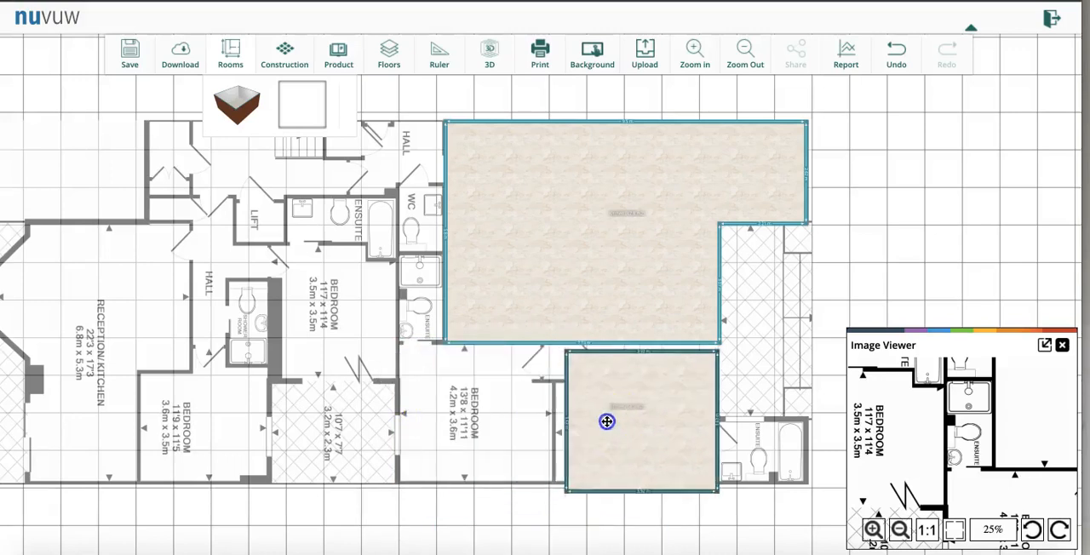
pyautogui.click(622, 429)
pyautogui.moveTo(623, 429); pyautogui.dragTo(451, 418)
pyautogui.click(550, 415)
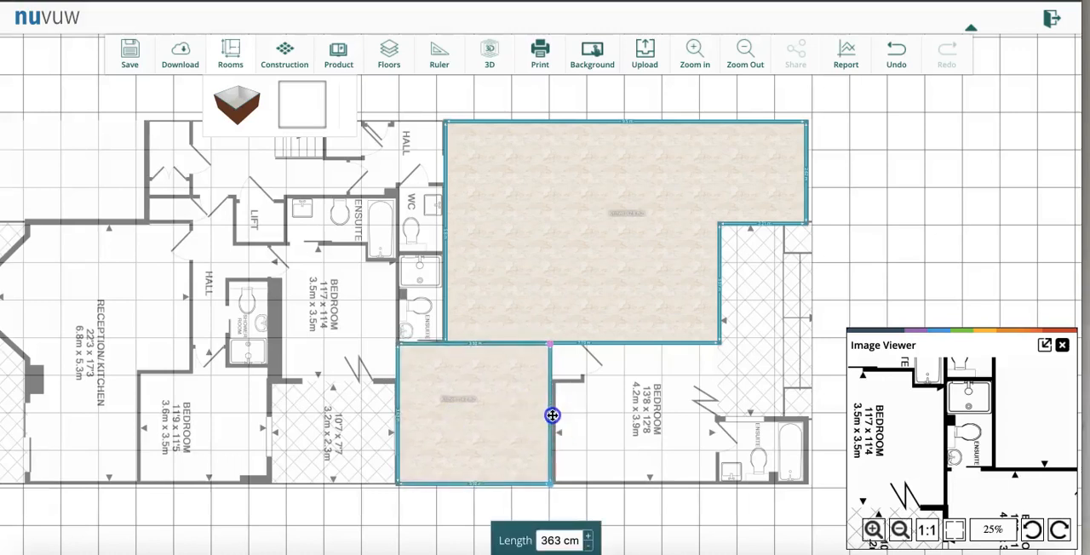
pyautogui.click(495, 485)
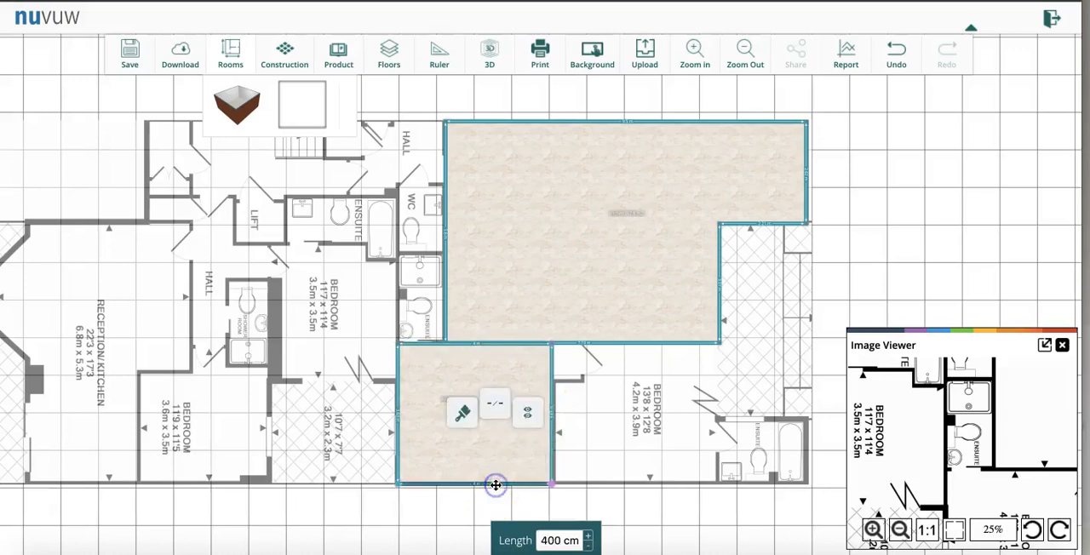
# - Move the second room over the 4.2m x 3.9m bedroom and widen it to about 425 cm by shifting its right wall
pyautogui.click(499, 464)
pyautogui.moveTo(499, 464); pyautogui.dragTo(683, 463)
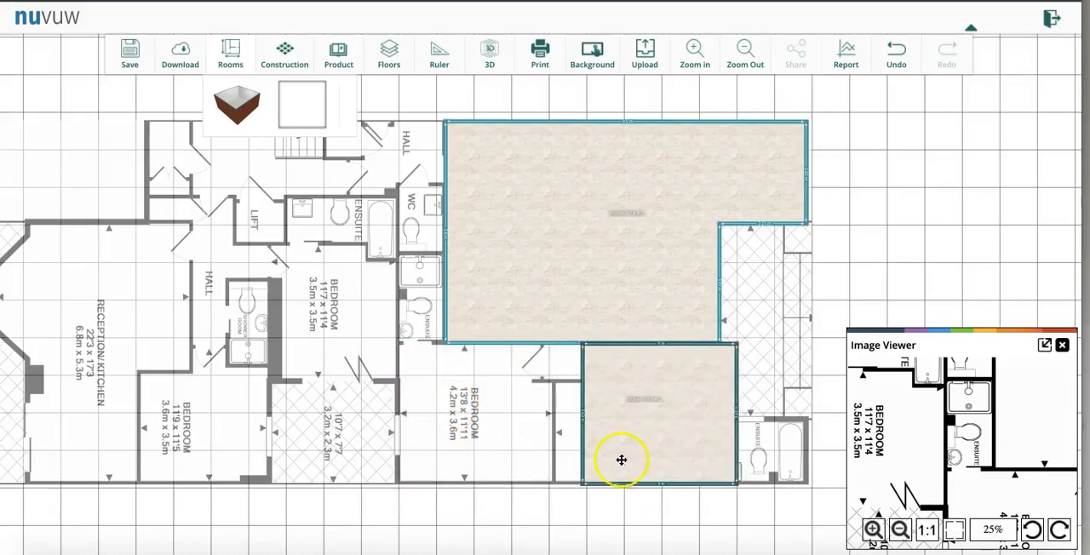
pyautogui.moveTo(739, 436); pyautogui.dragTo(741, 437)
pyautogui.click(674, 482)
pyautogui.moveTo(737, 454); pyautogui.dragTo(744, 452)
pyautogui.click(678, 485)
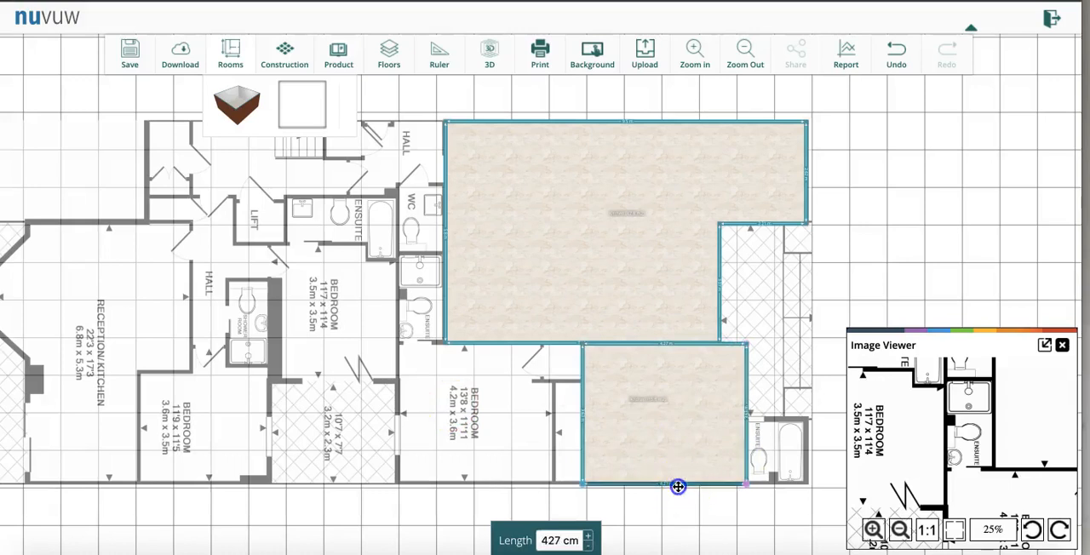
pyautogui.click(744, 454)
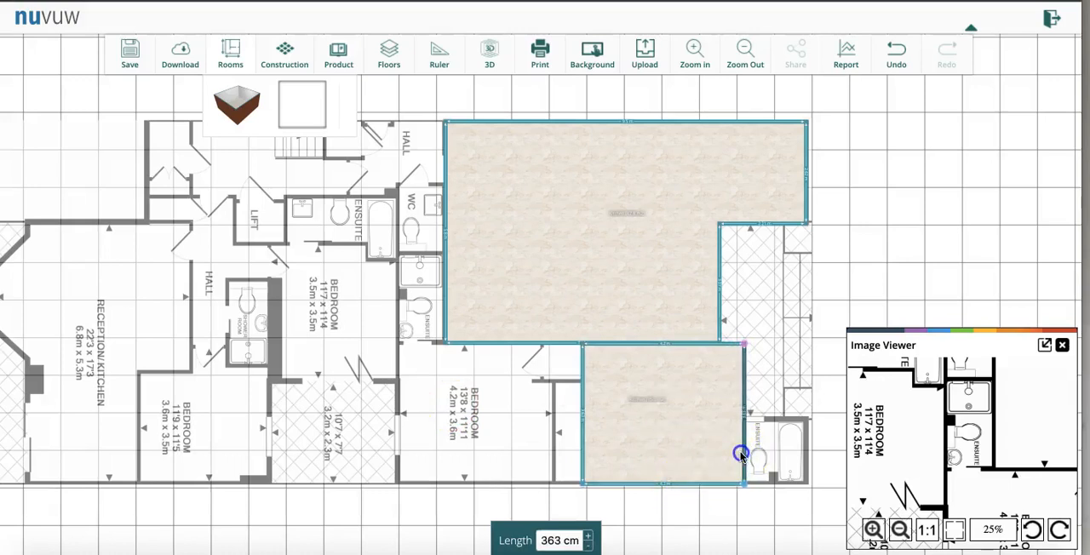
# - Move the widened second room back over the 4.2m x 3.6m bedroom, against the reception/kitchen's lower wall
pyautogui.moveTo(684, 448); pyautogui.dragTo(494, 448)
pyautogui.click(576, 356)
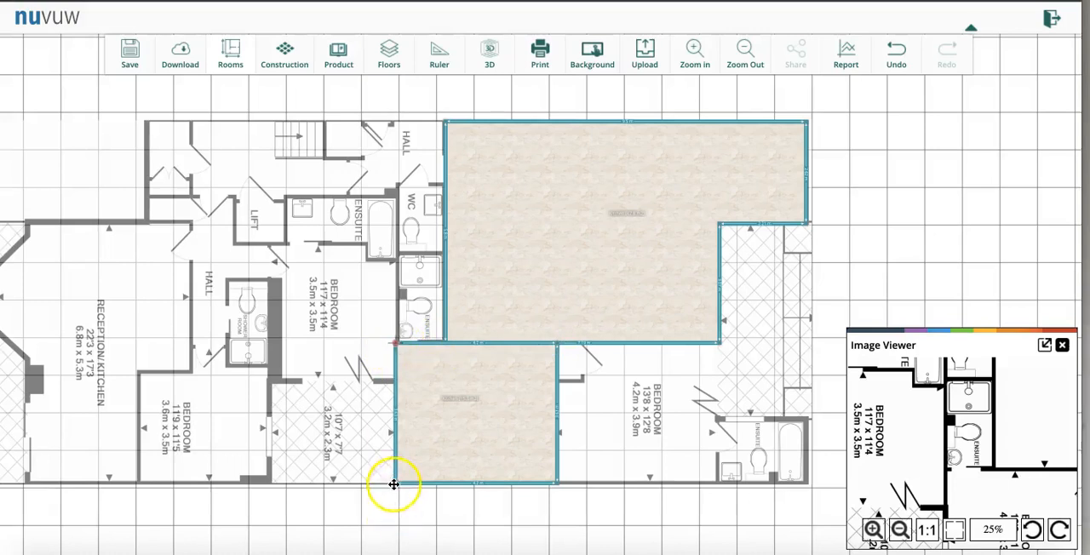
# - Show the plan in 3D and rotate the camera to view both rooms from above
pyautogui.click(491, 55)
pyautogui.moveTo(647, 295); pyautogui.dragTo(672, 427)
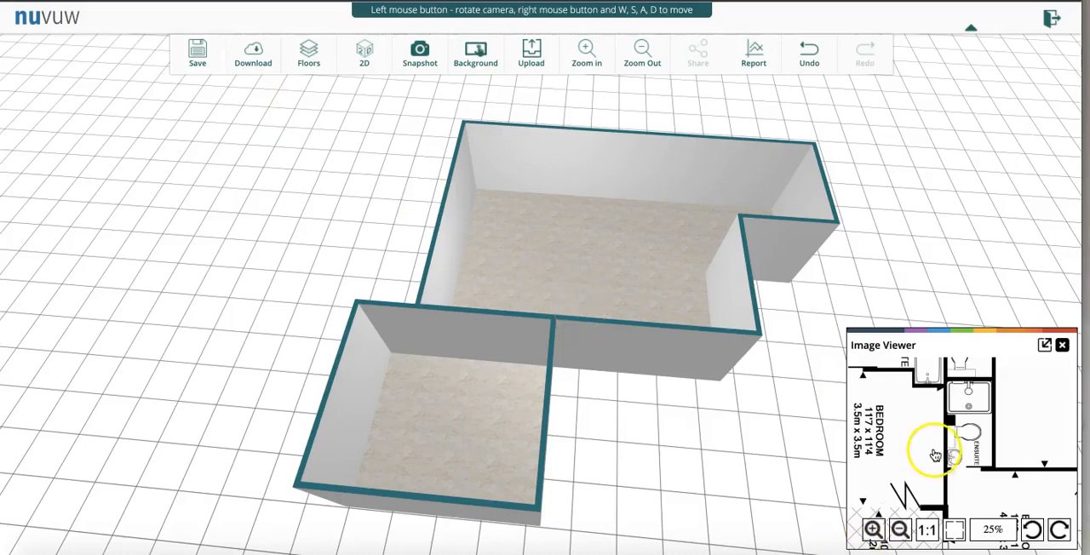
pyautogui.moveTo(740, 449); pyautogui.dragTo(753, 449)
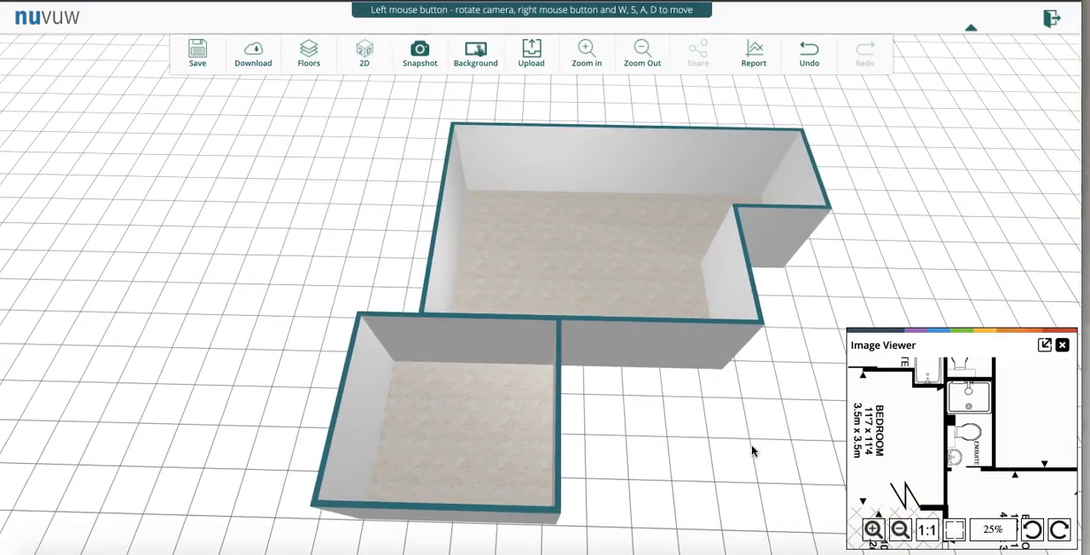